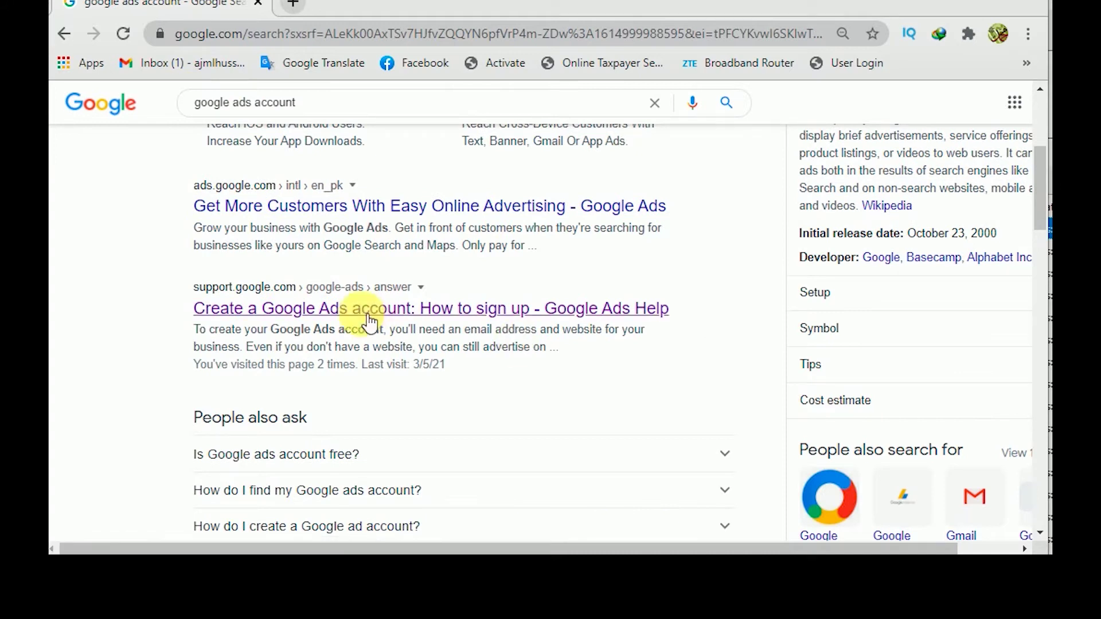
Open the help article on creating a Google Ads account and start the Google Ads sign-up from it.
click(328, 314)
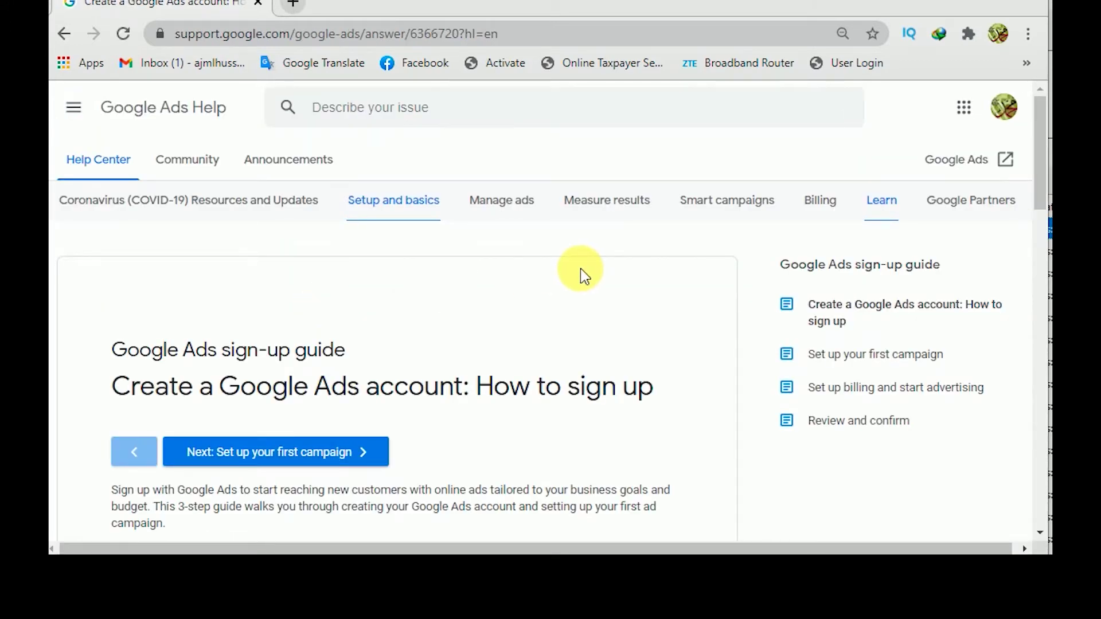
scroll(581, 268, down, 3)
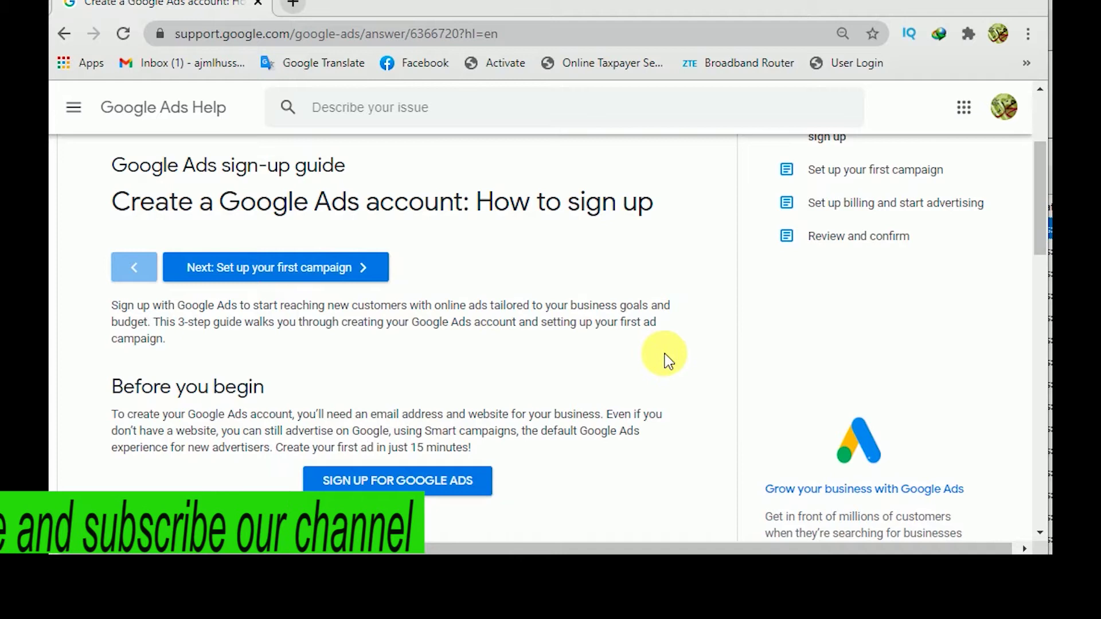
scroll(668, 360, down, 3)
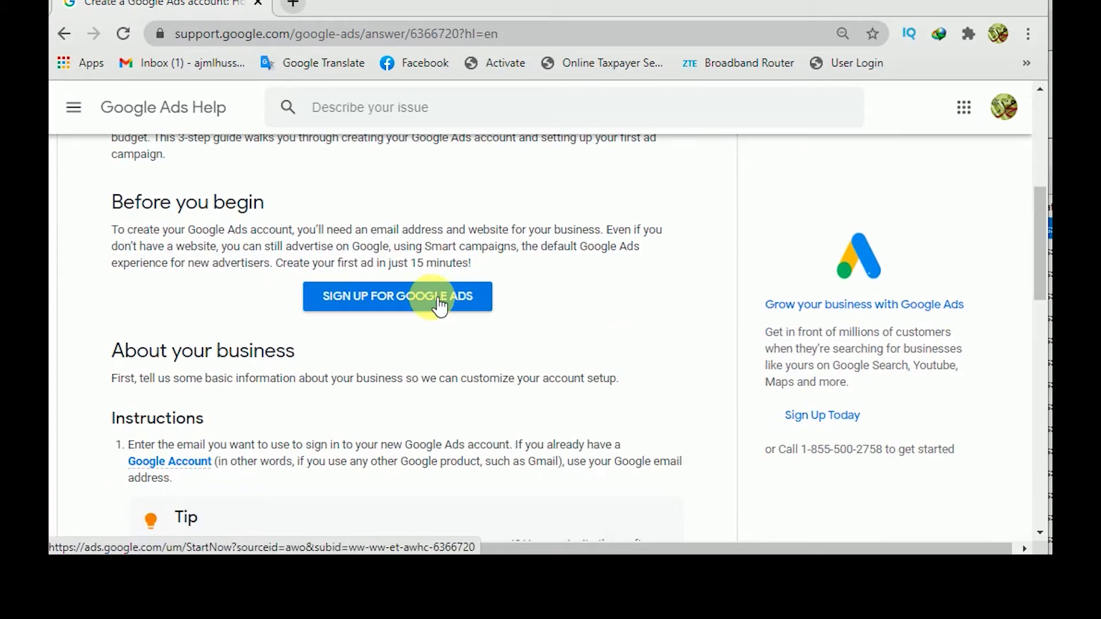
click(439, 303)
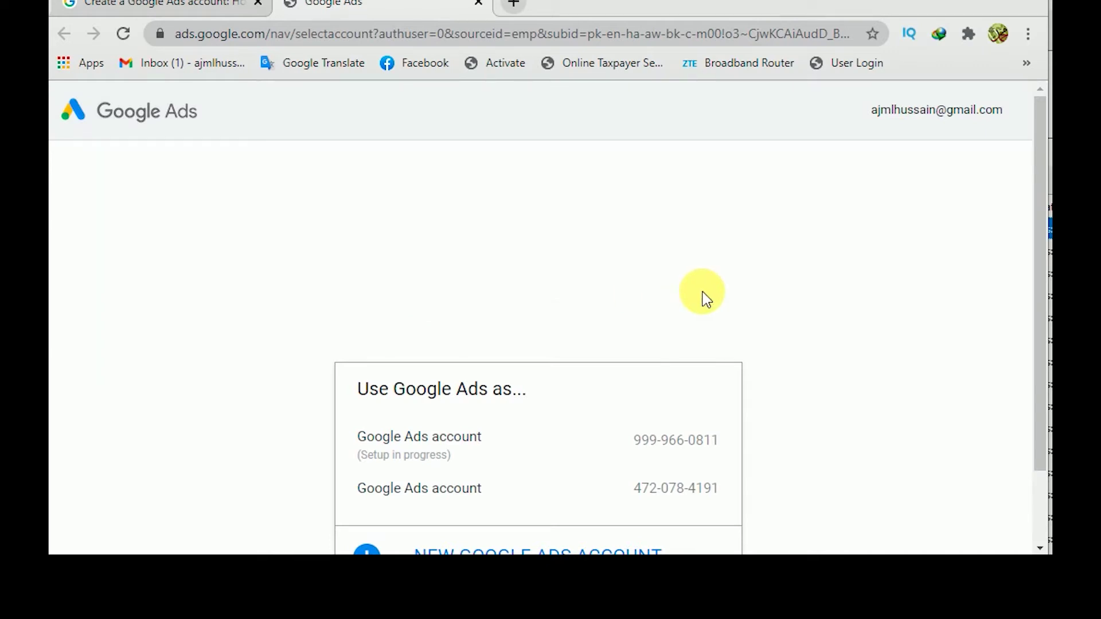
Create a new Google Ads account and accept "Get more calls" as the campaign's main advertising goal.
scroll(706, 299, down, 2)
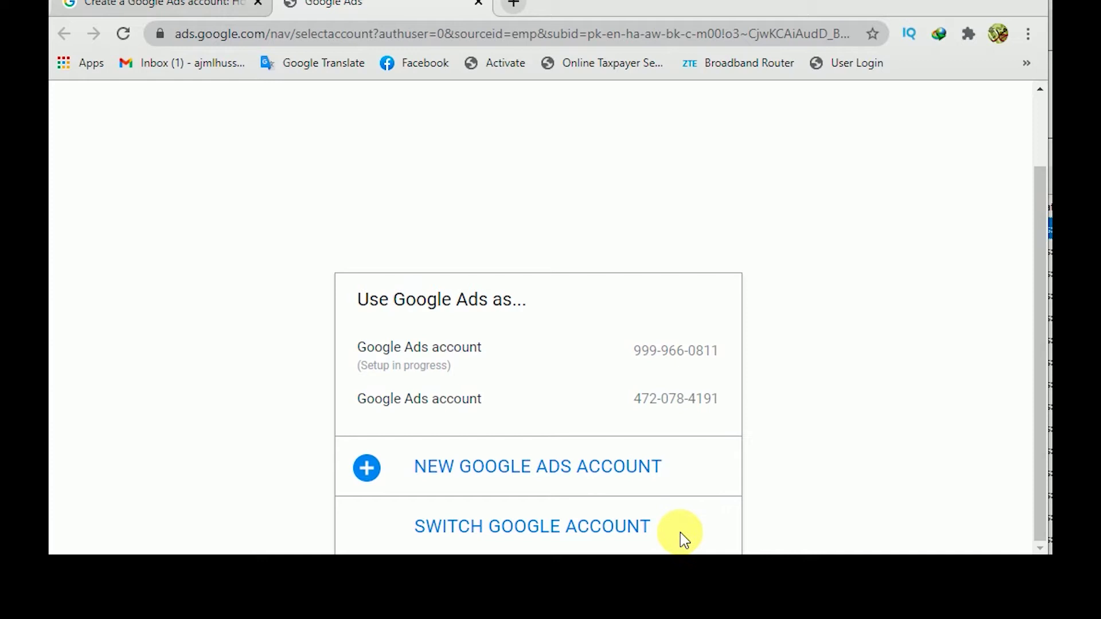
click(614, 478)
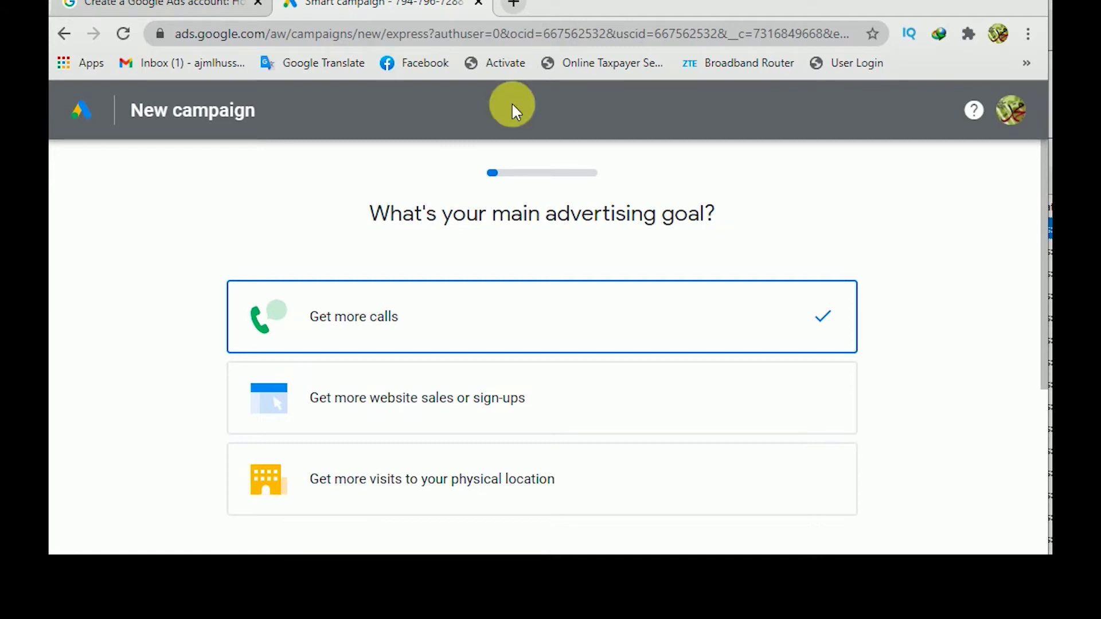
drag(719, 213, 366, 215)
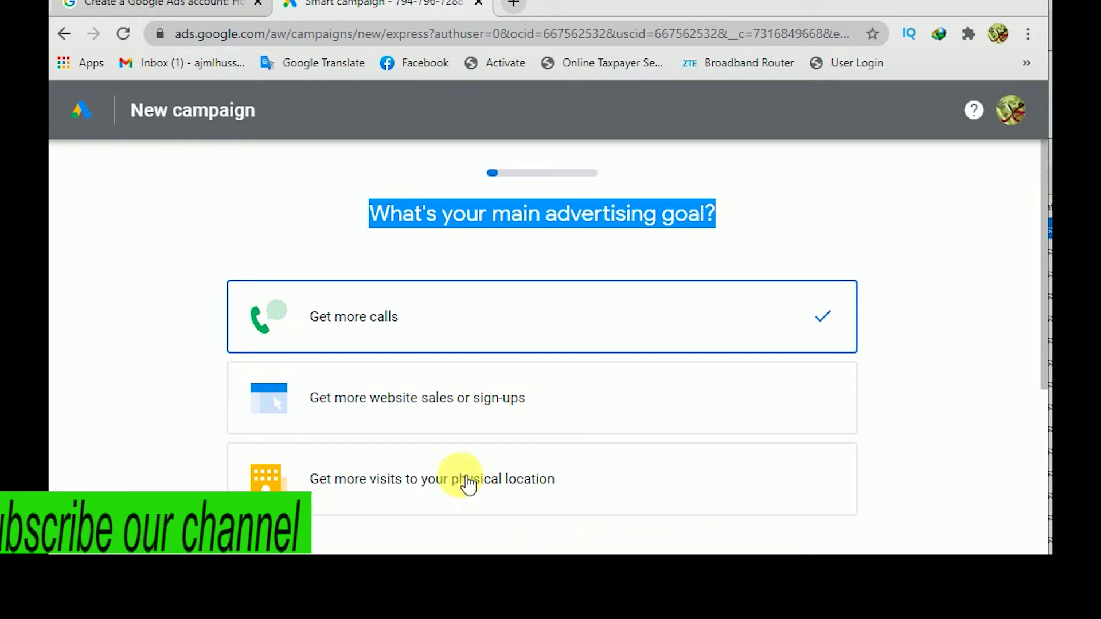
scroll(631, 408, down, 2)
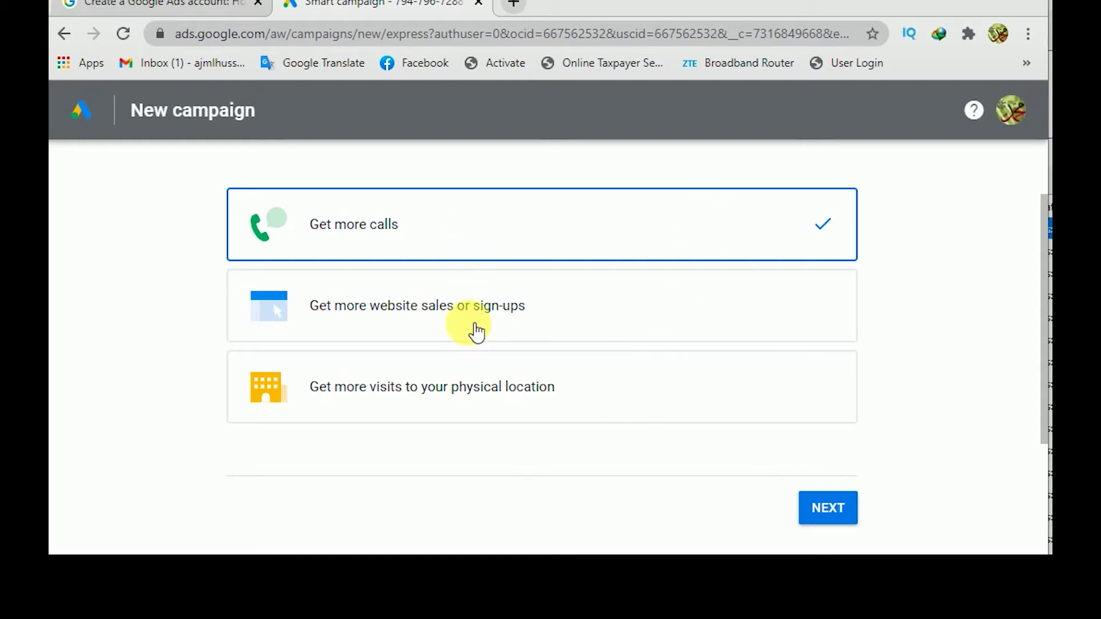
click(851, 513)
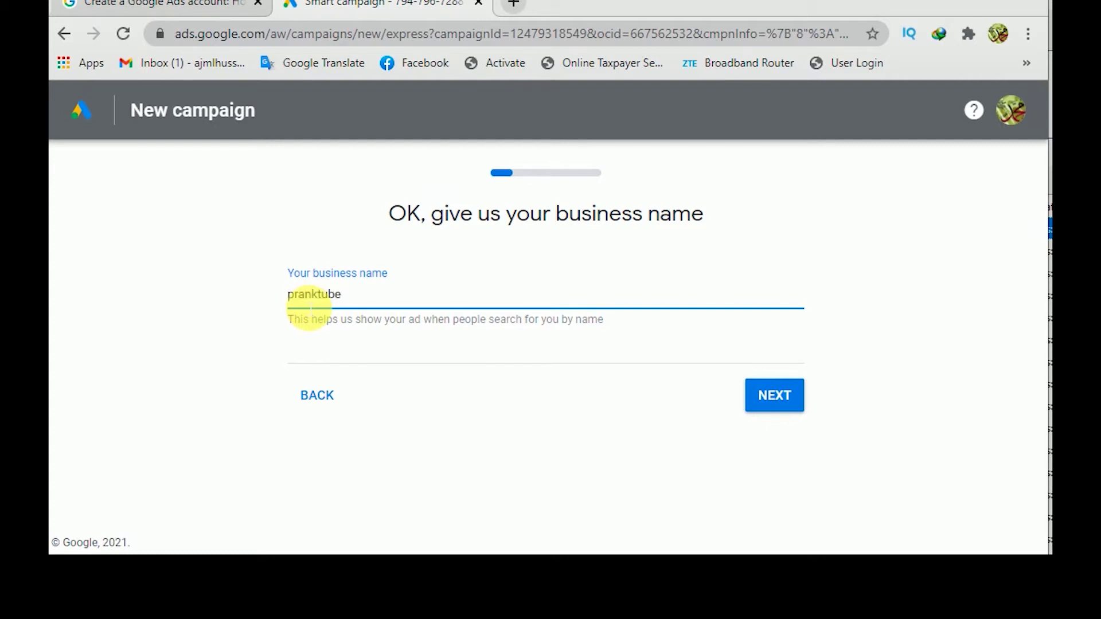
Submit pranktube as the business name and merewalenotes.com as the website people reach from the ad.
click(772, 399)
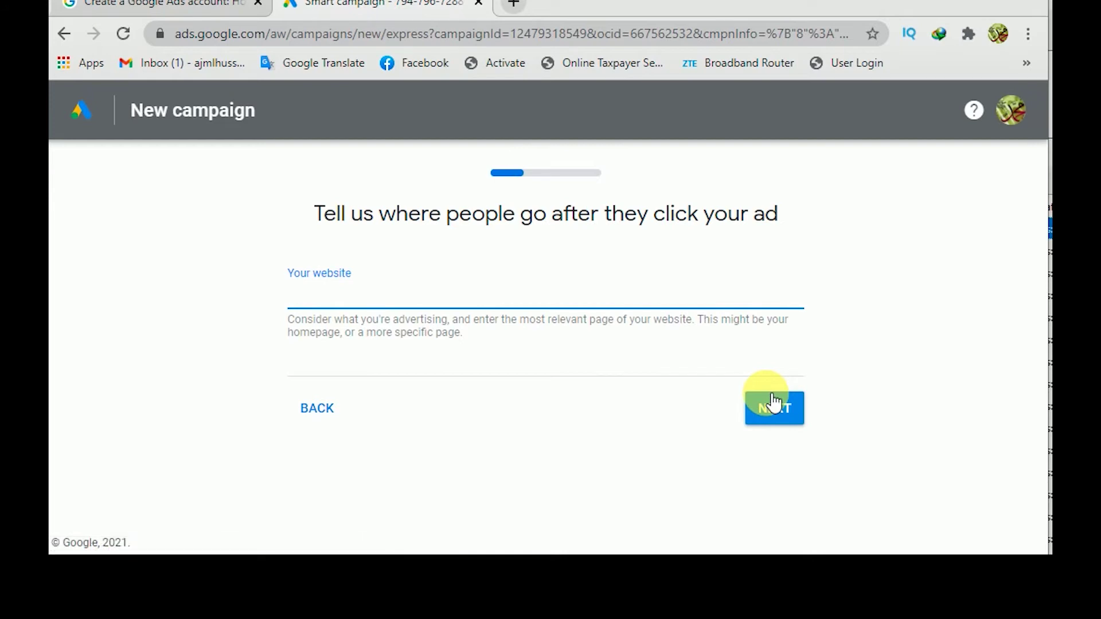
click(774, 404)
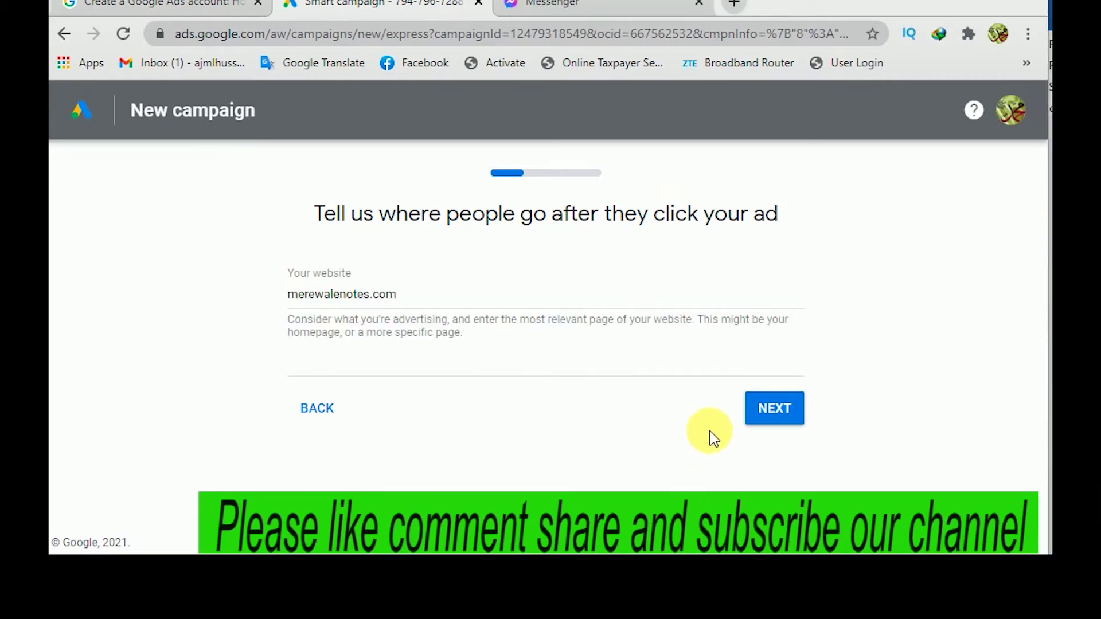
click(800, 407)
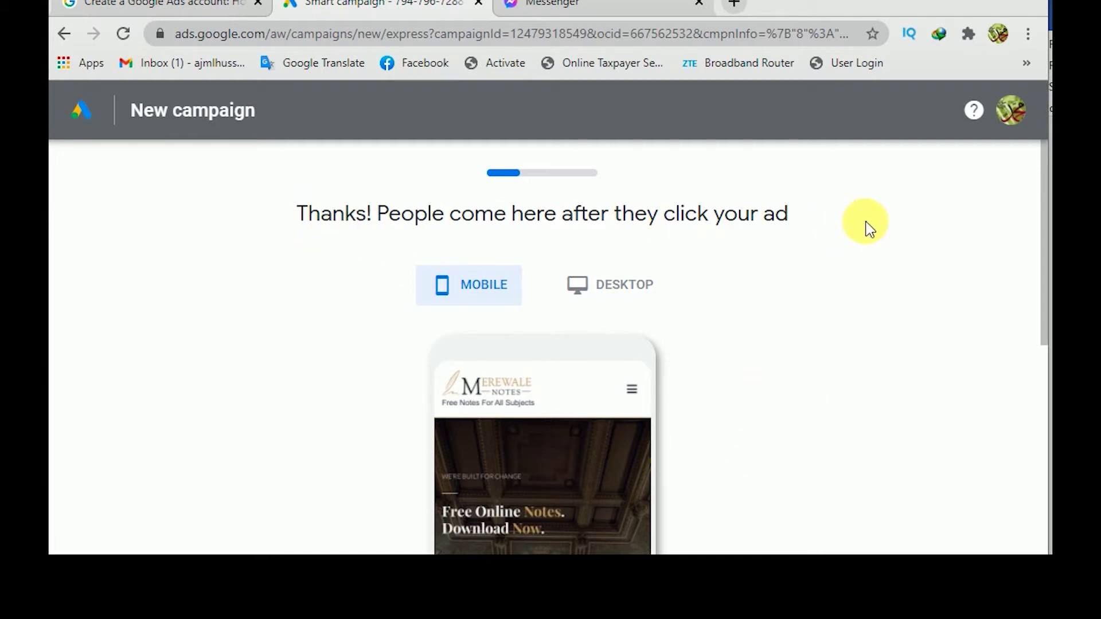
Review the mobile preview of the ad's landing page from start to end and accept it.
scroll(869, 228, down, 2)
scroll(869, 228, up, 2)
scroll(869, 228, down, 2)
scroll(868, 228, down, 2)
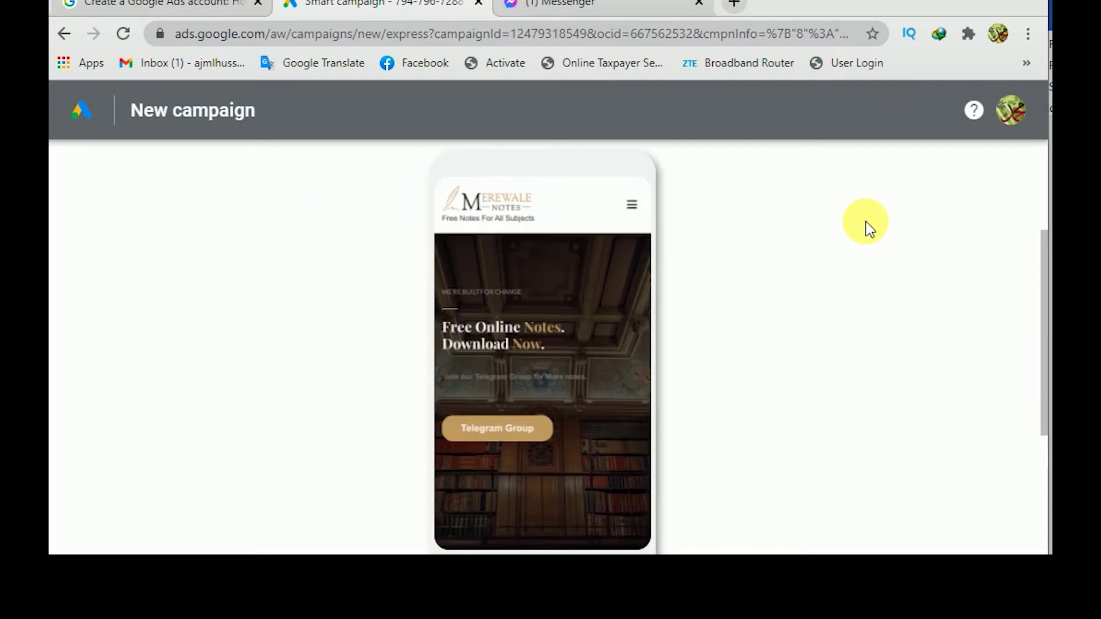
scroll(869, 228, down, 4)
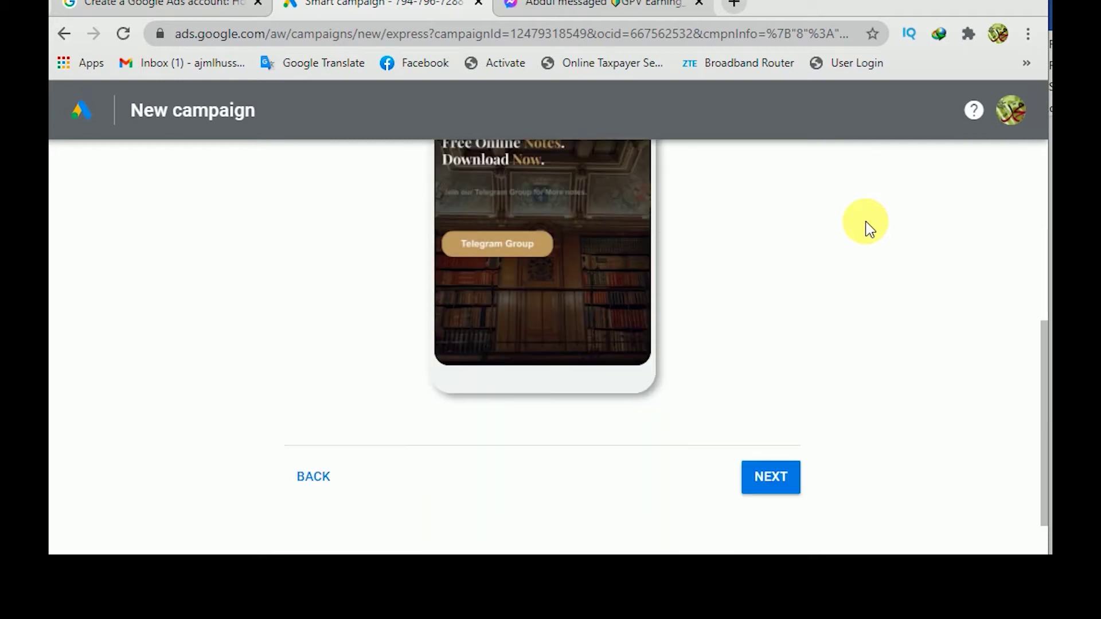
scroll(791, 394, up, 8)
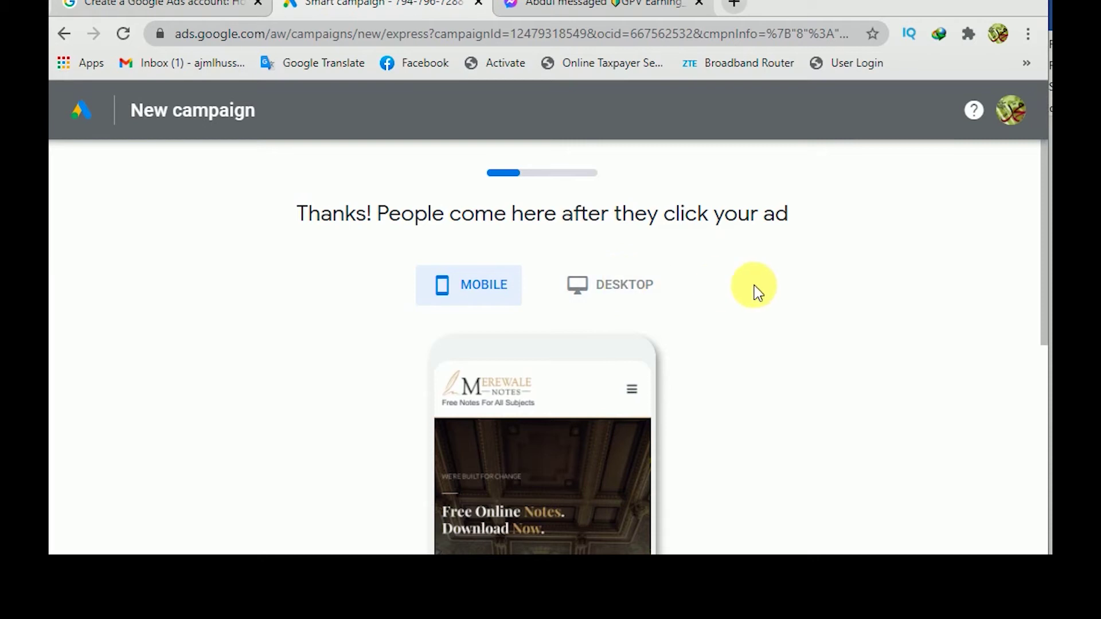
scroll(746, 290, down, 2)
scroll(756, 291, down, 4)
scroll(756, 414, down, 2)
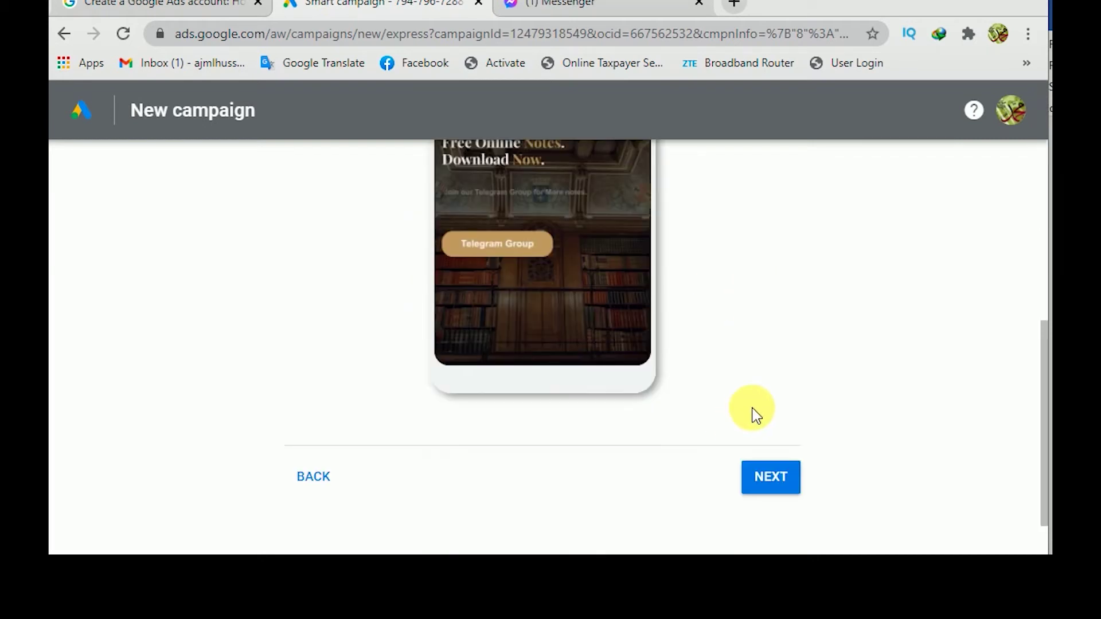
click(779, 476)
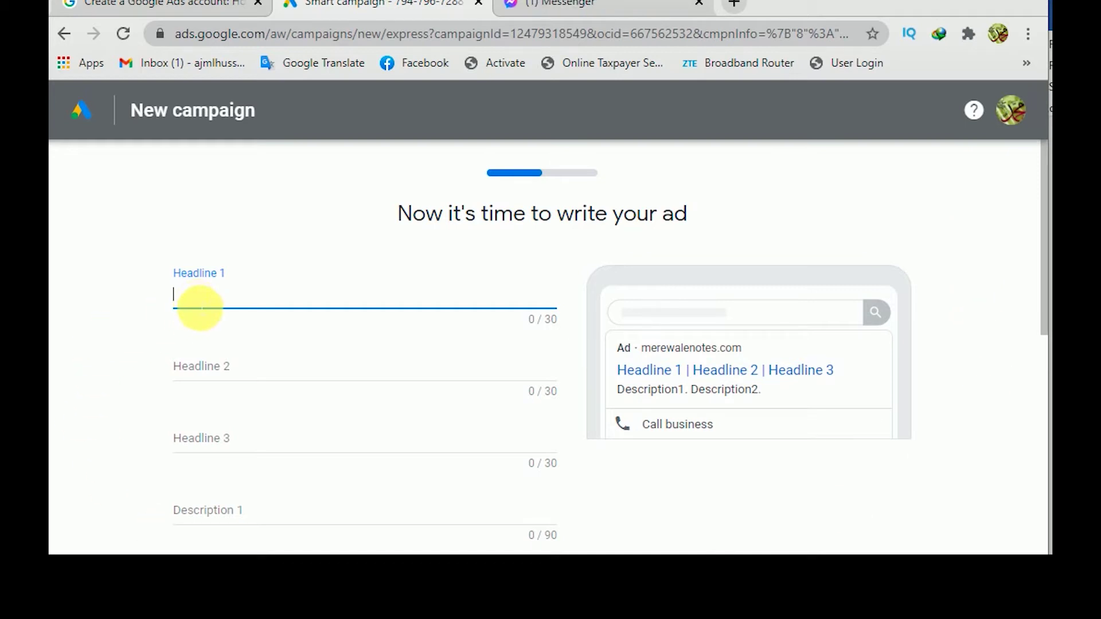
Set the ad's Headline 1 to "merewalenotes" and Headline 2 to "notes".
text(merewalenote)
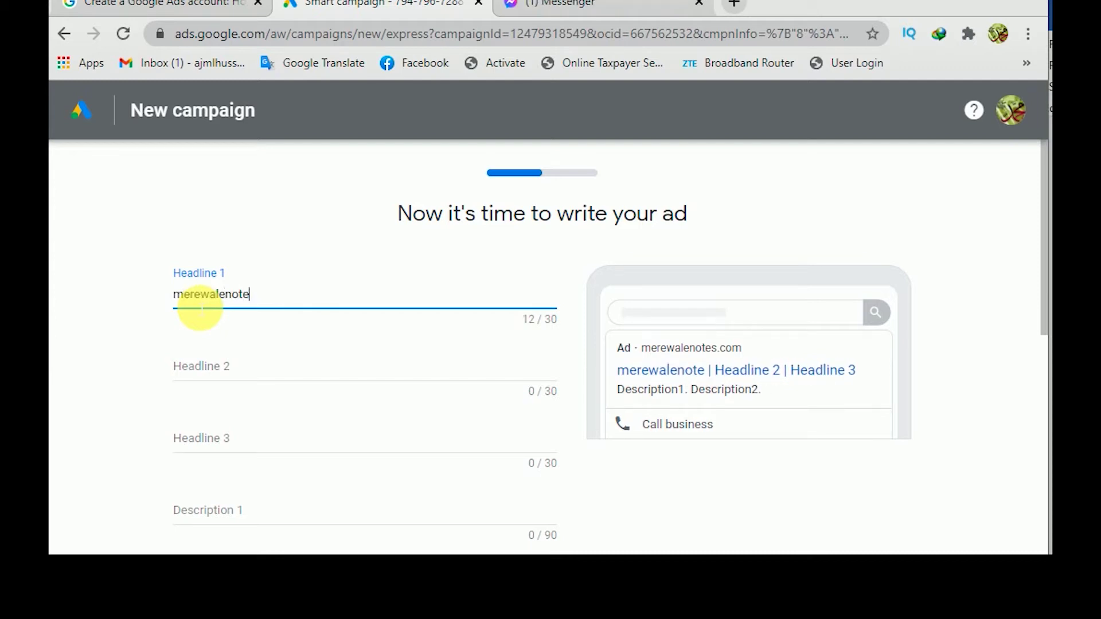
text(s)
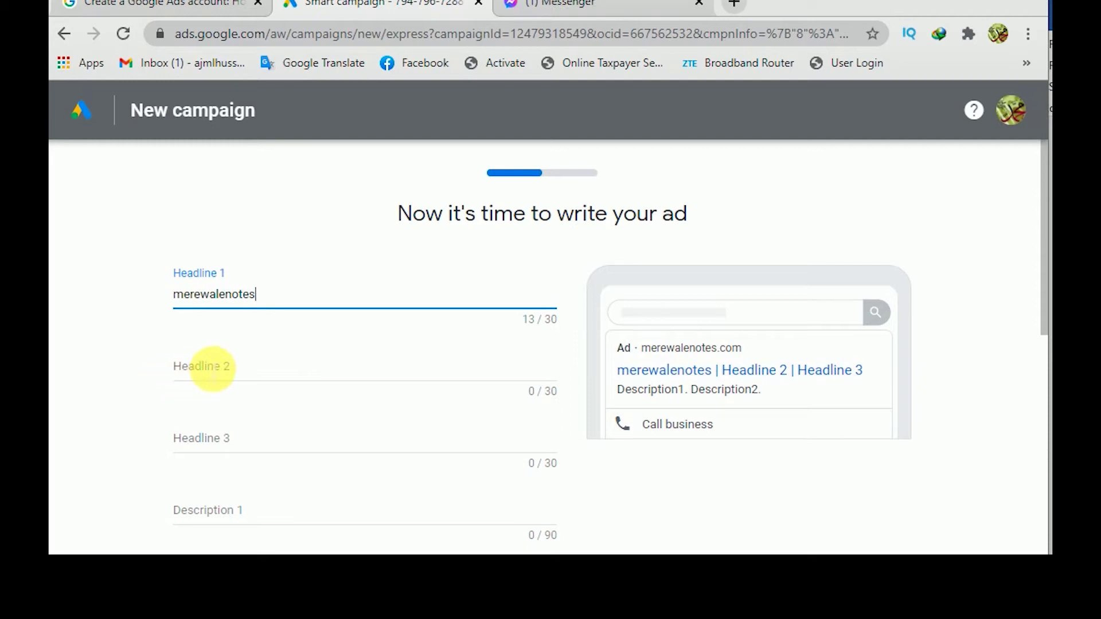
click(212, 368)
text(notes)
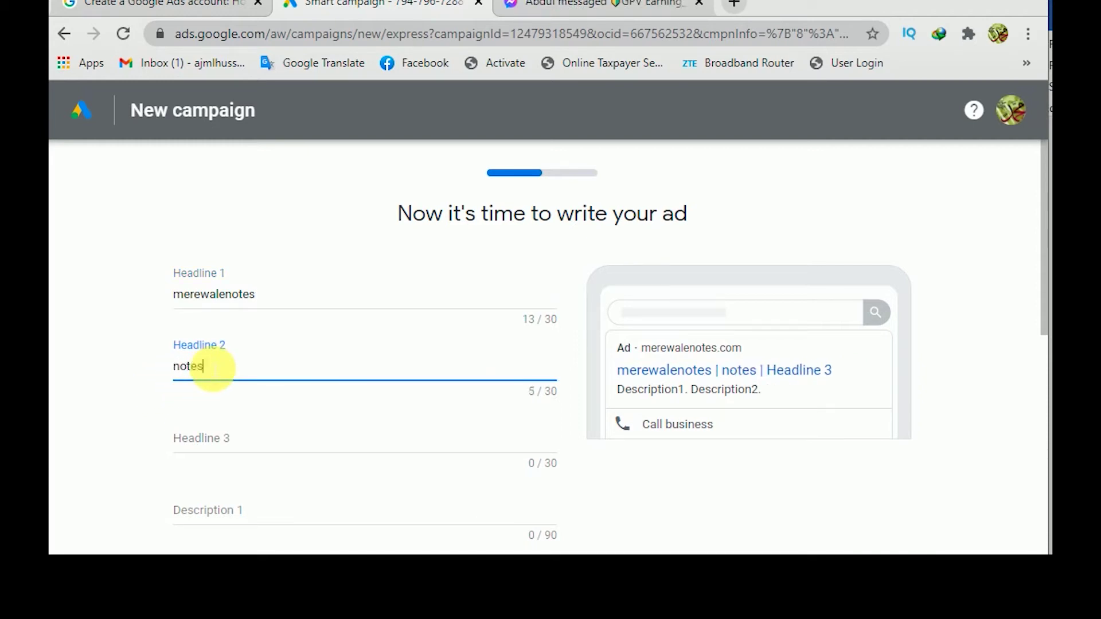
Set the ad's Headline 3 to "trending", correcting any misspelling in the word.
click(235, 448)
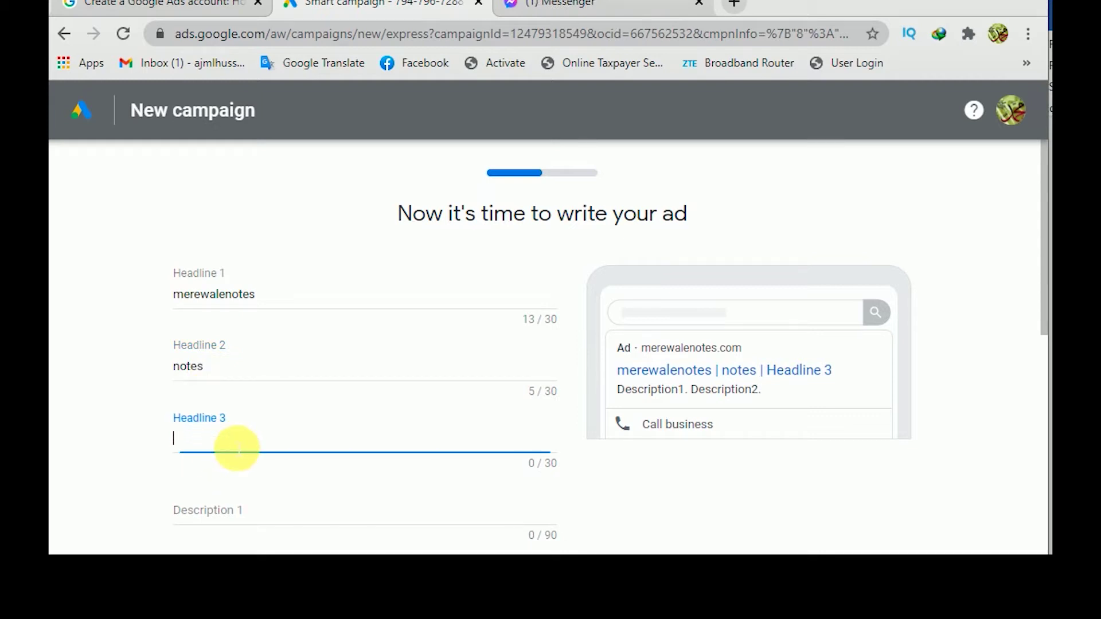
text(tred)
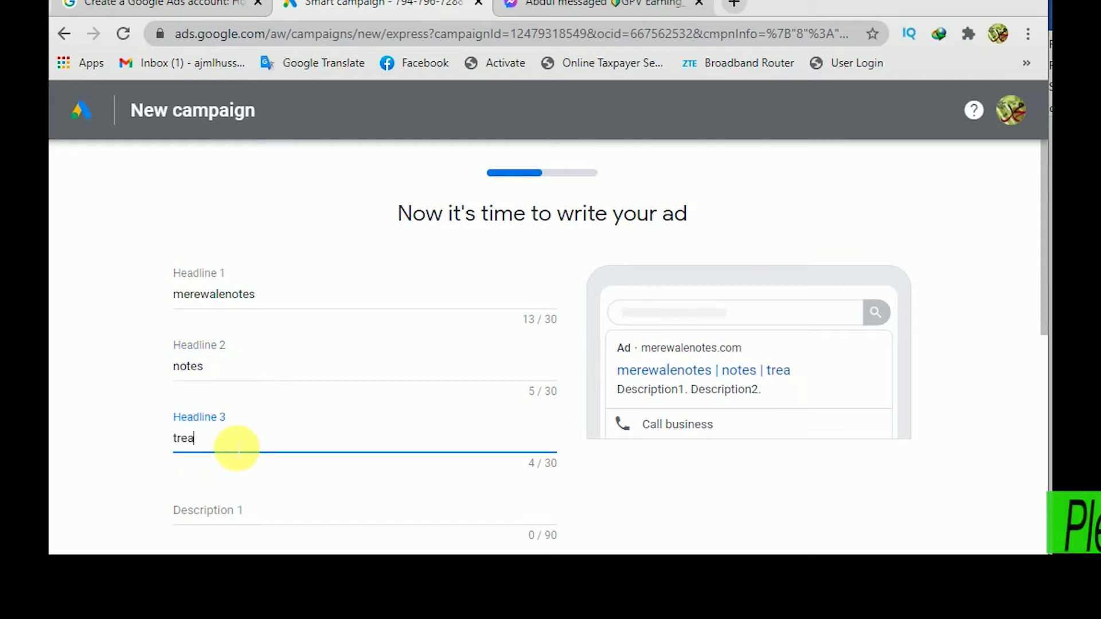
key(BackSpace)
text(dning)
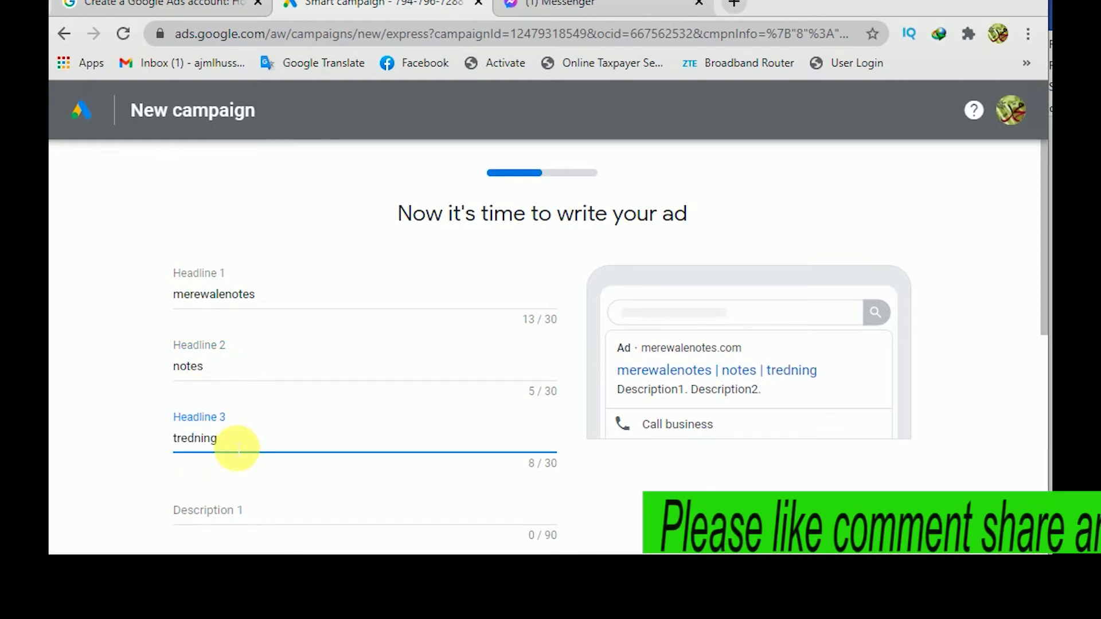
double_click(205, 443)
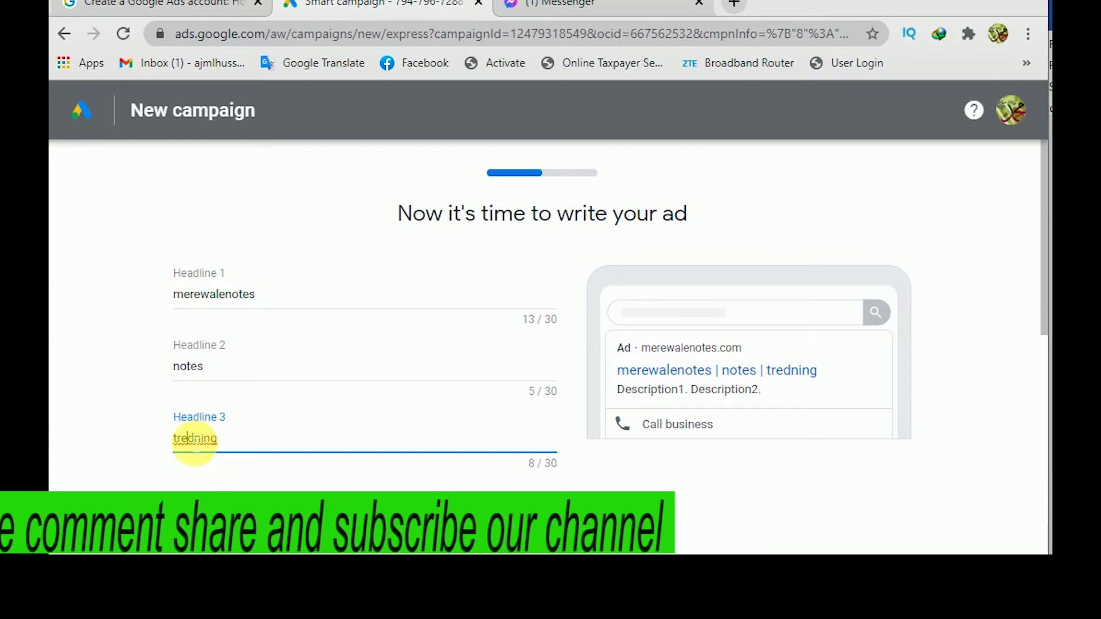
click(190, 439)
text(n)
key(Delete)
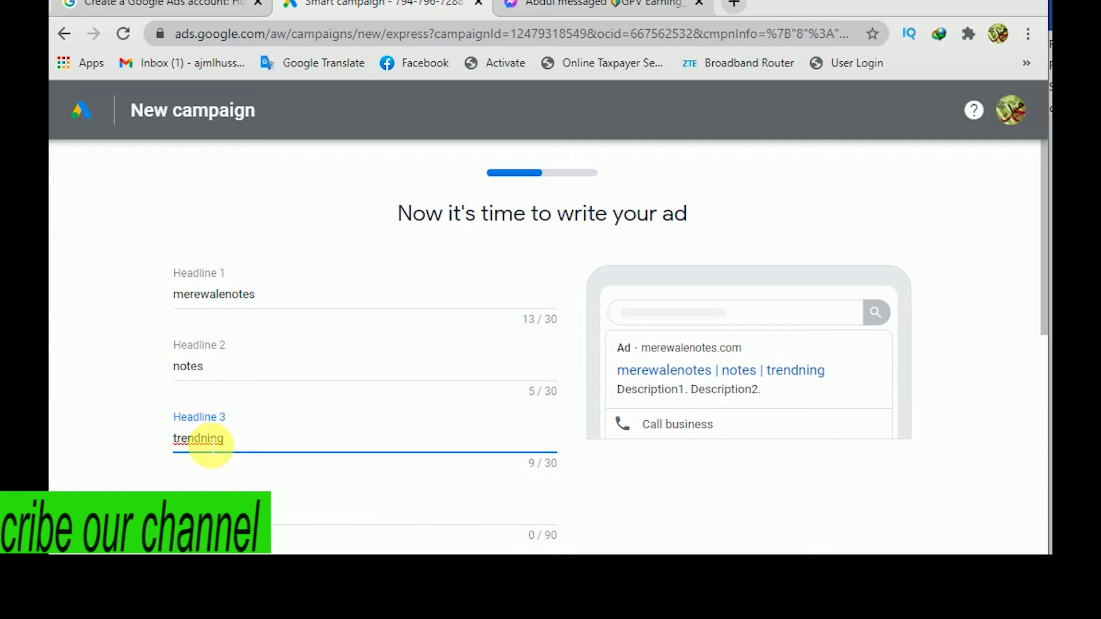
Set the ad's Description 1 to "very very informative notes".
click(223, 516)
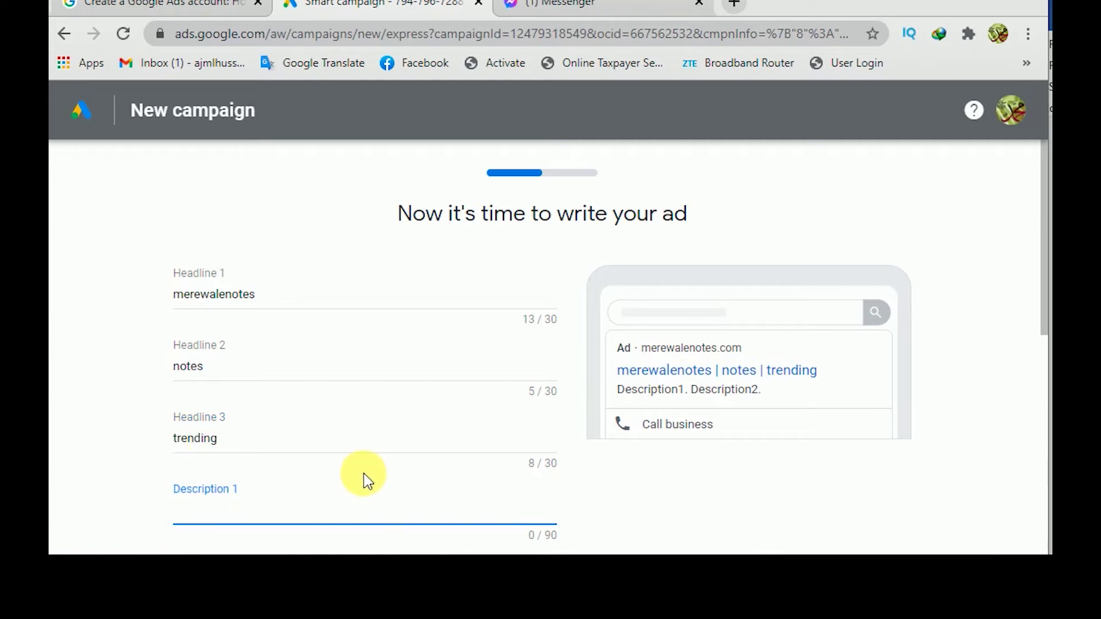
text(v)
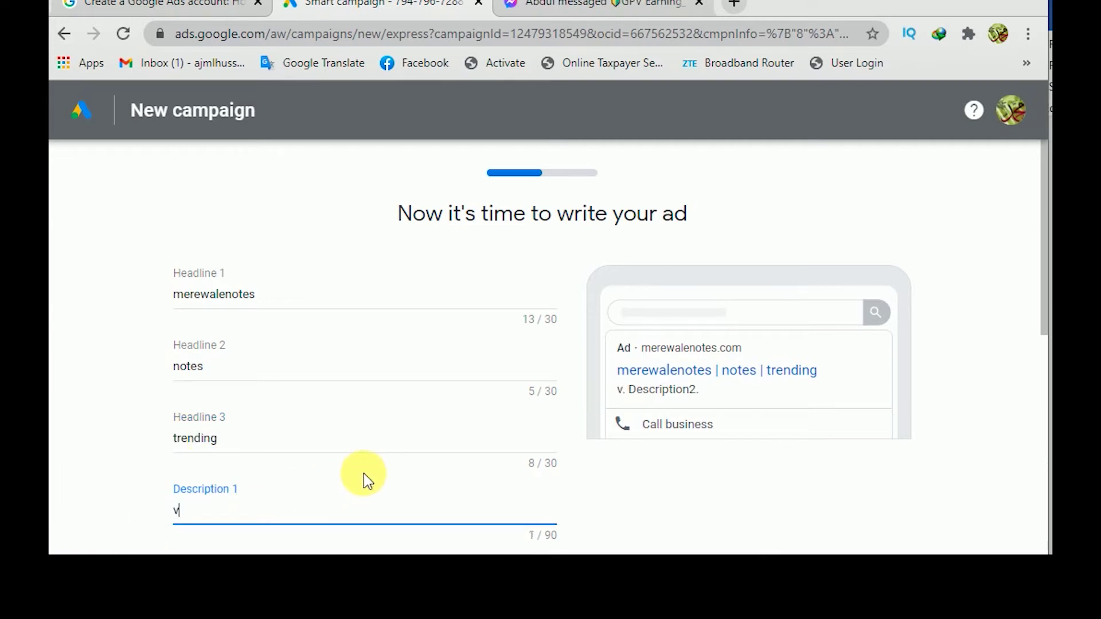
text(ery very information)
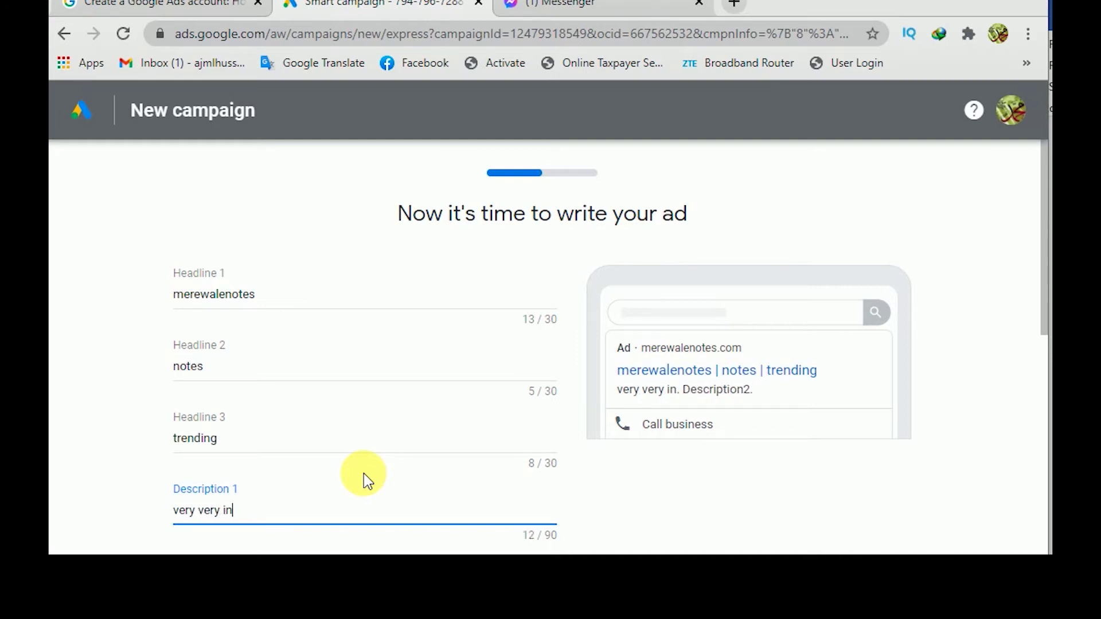
key(BackSpace)
key(BackSpace)
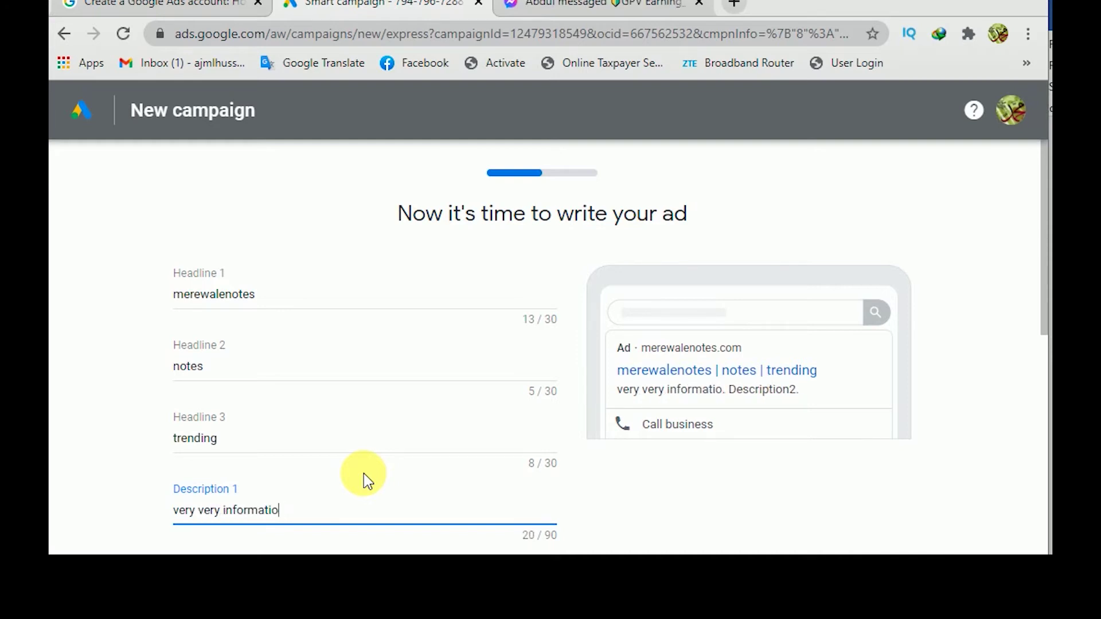
text(ve notes)
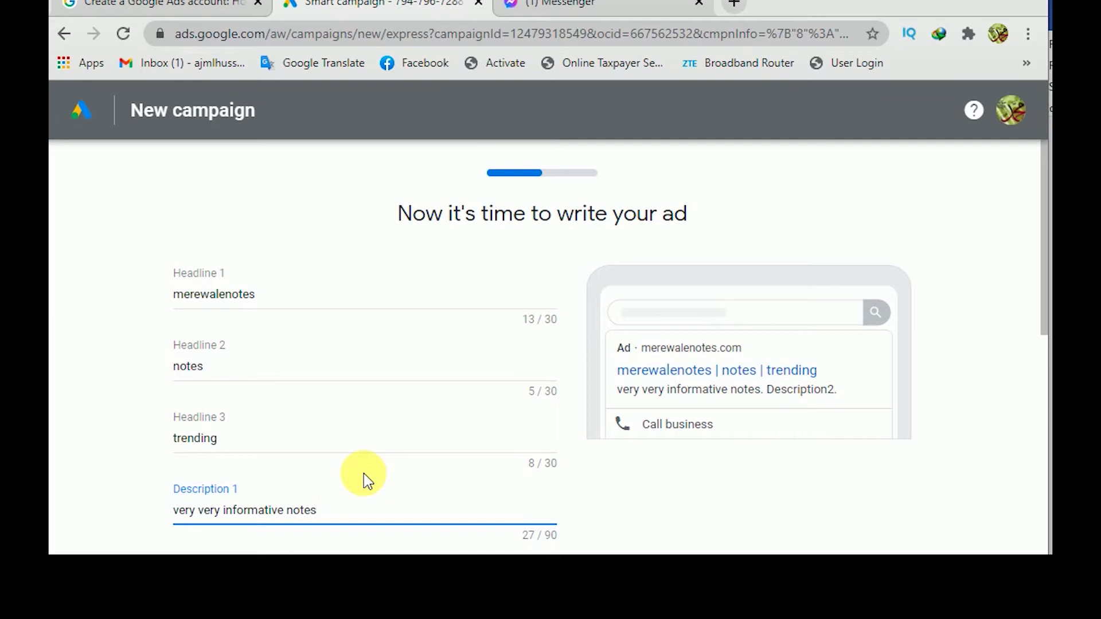
Try to proceed to the next campaign page with Description 2 left empty and the prefilled call number kept.
scroll(544, 374, down, 5)
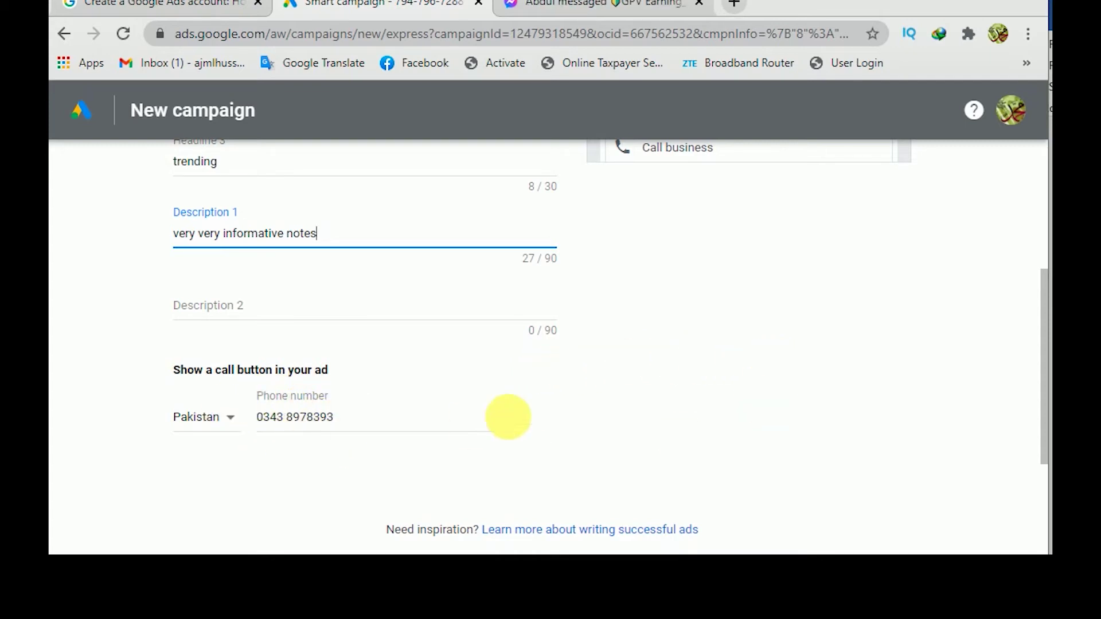
scroll(737, 414, down, 4)
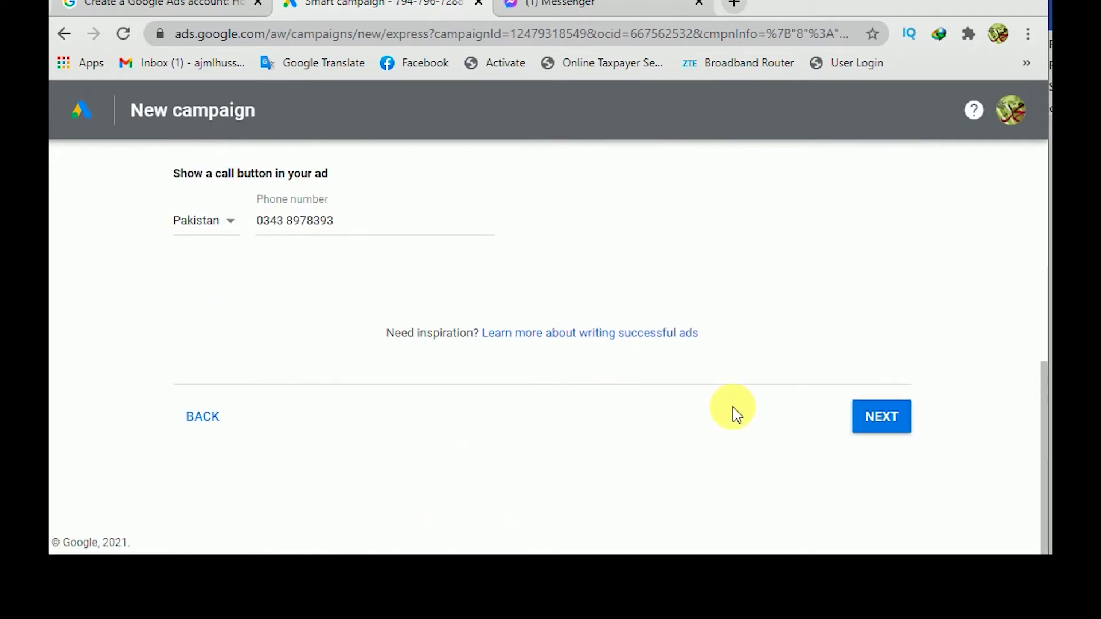
click(880, 416)
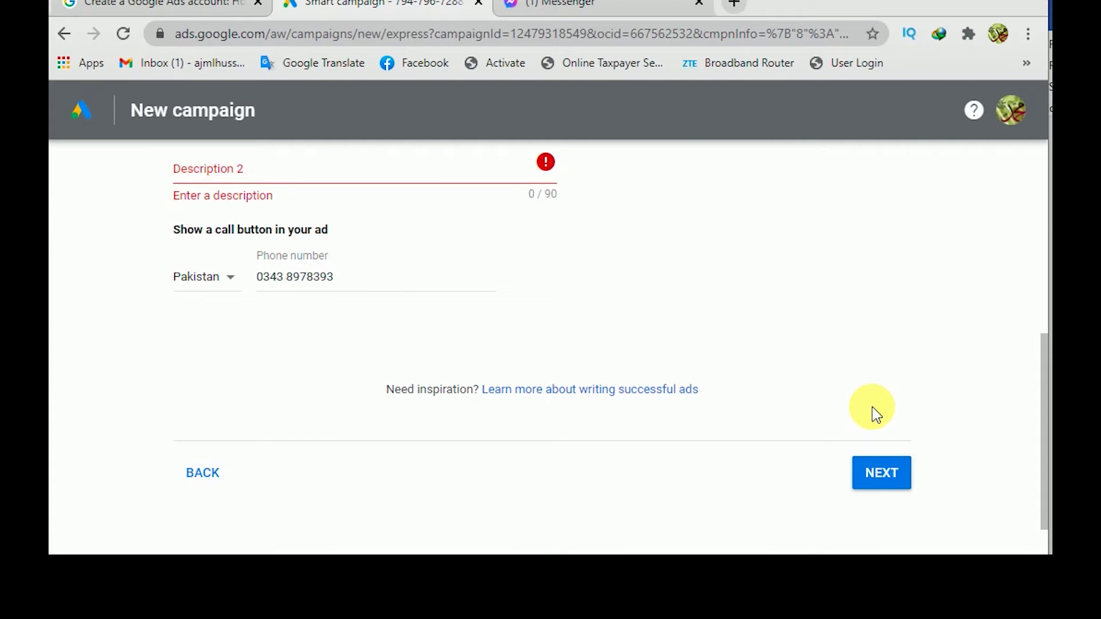
Start the ad's empty Description 2 with "these notes contain such technical issues", trimming the surplus words at its end.
scroll(876, 414, up, 3)
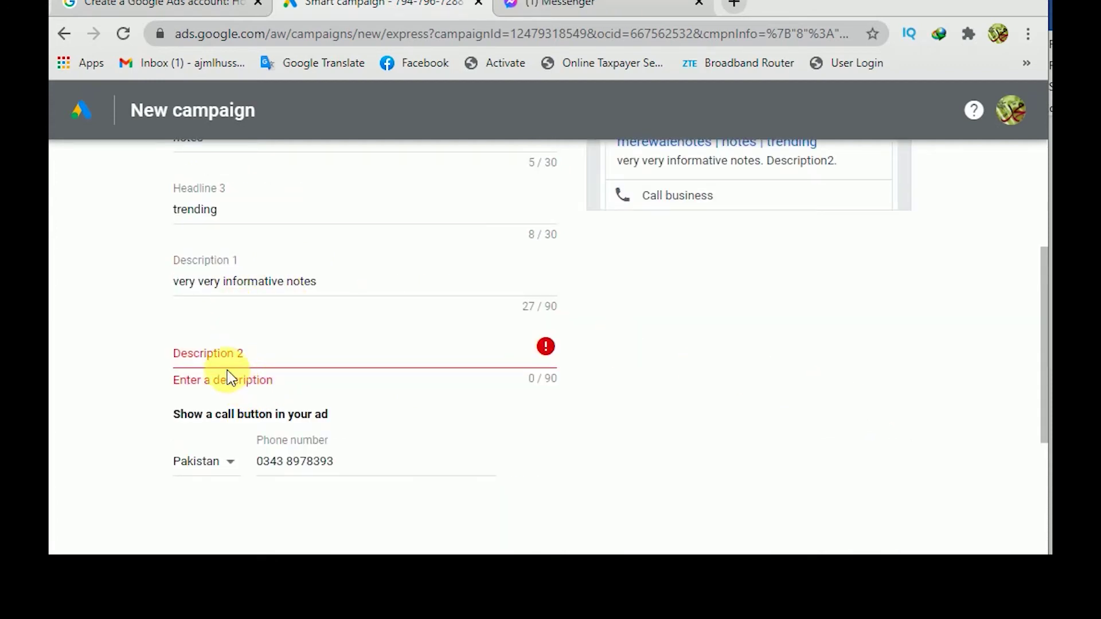
click(238, 353)
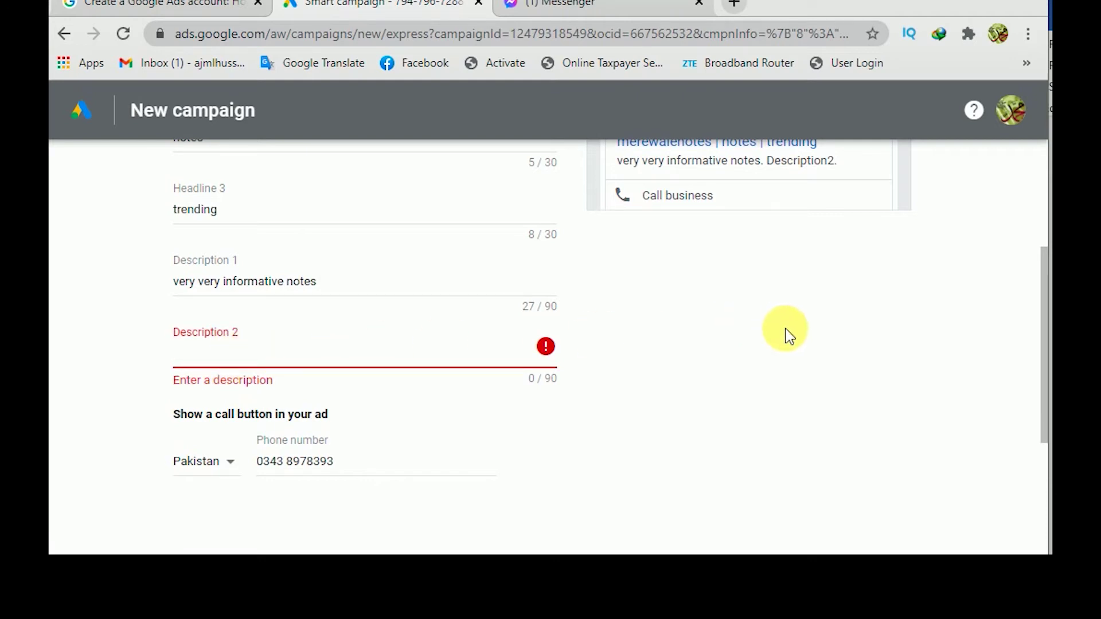
text(thes)
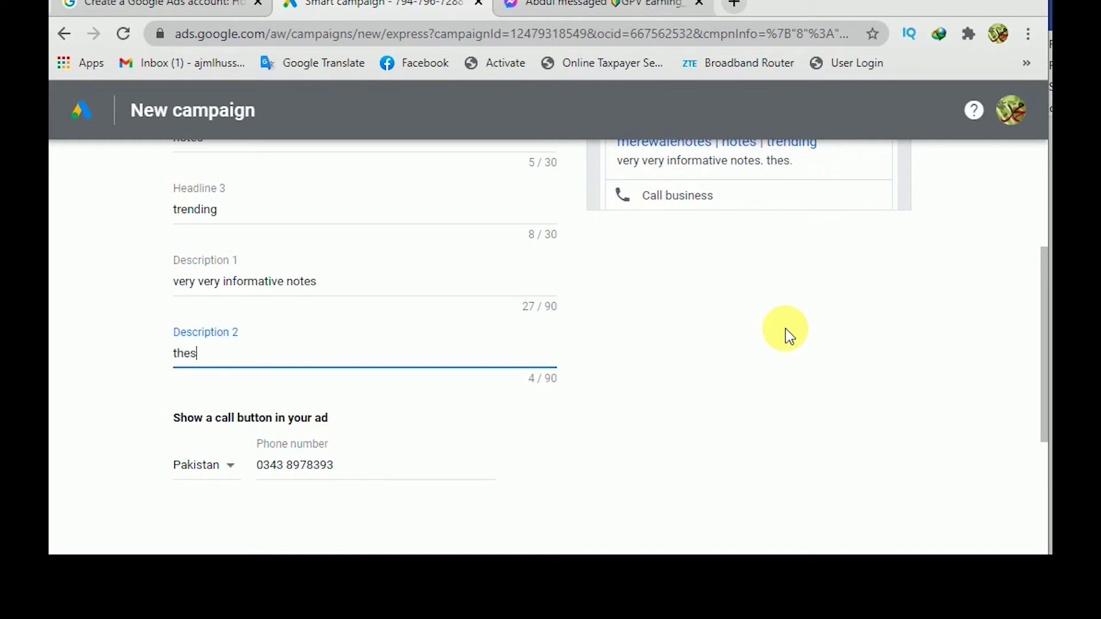
text(e notes contain s)
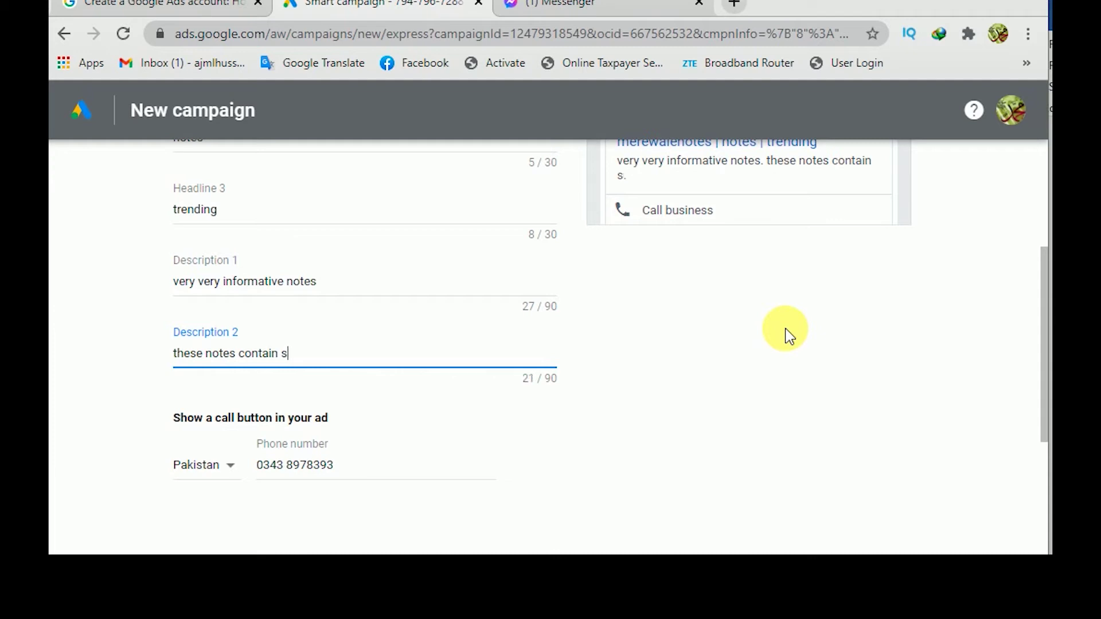
text(uch technical issues that you)
key(BackSpace)
key(BackSpace)
key(BackSpace)
key(BackSpace)
key(BackSpace)
key(BackSpace)
key(BackSpace)
key(BackSpace)
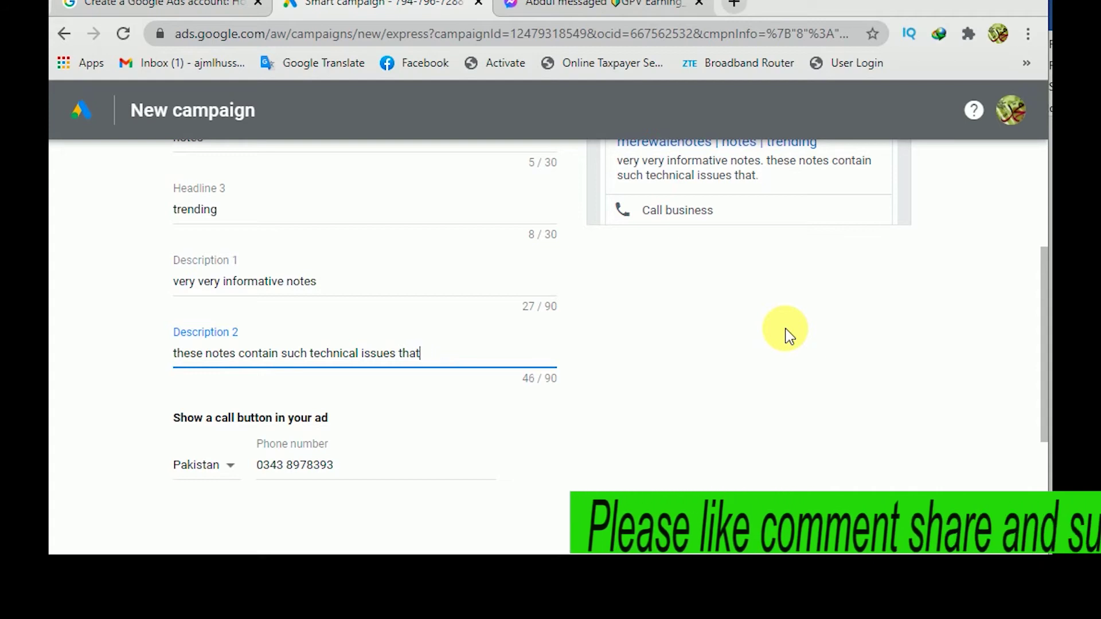
Continue Description 2 with "from that you can learn easily", correcting the spelling of the last word.
text(from that y)
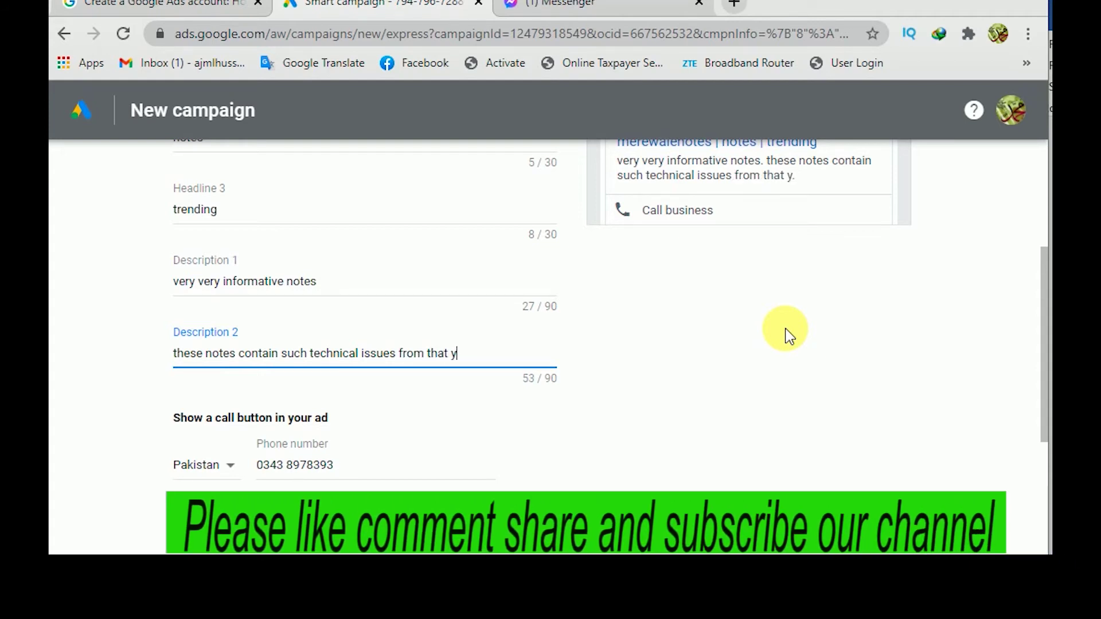
text(ou can lea)
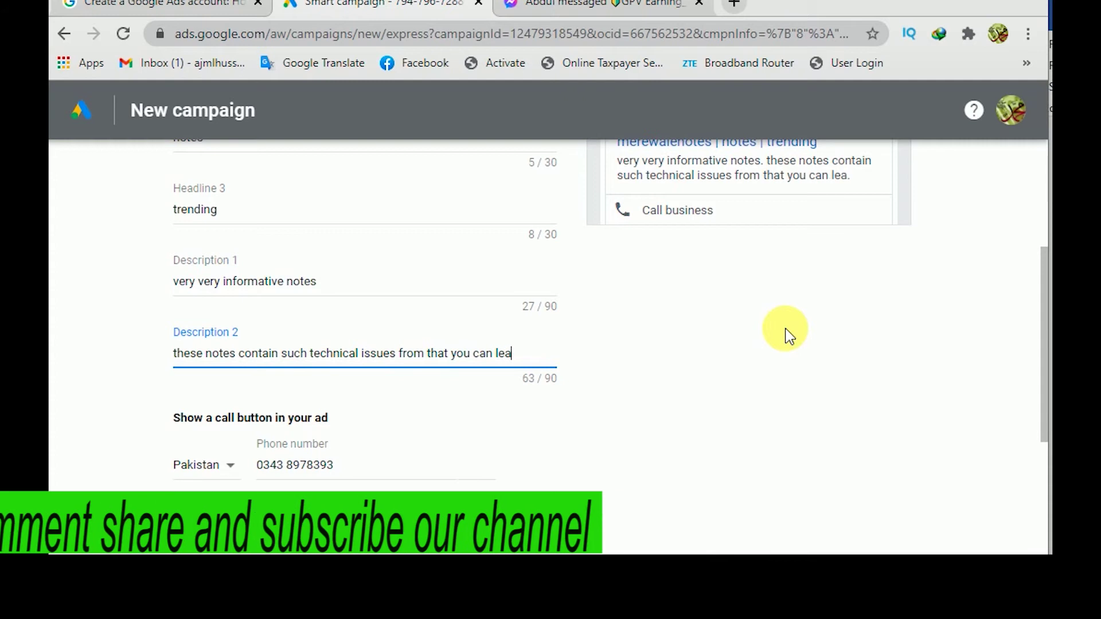
text(rn esily)
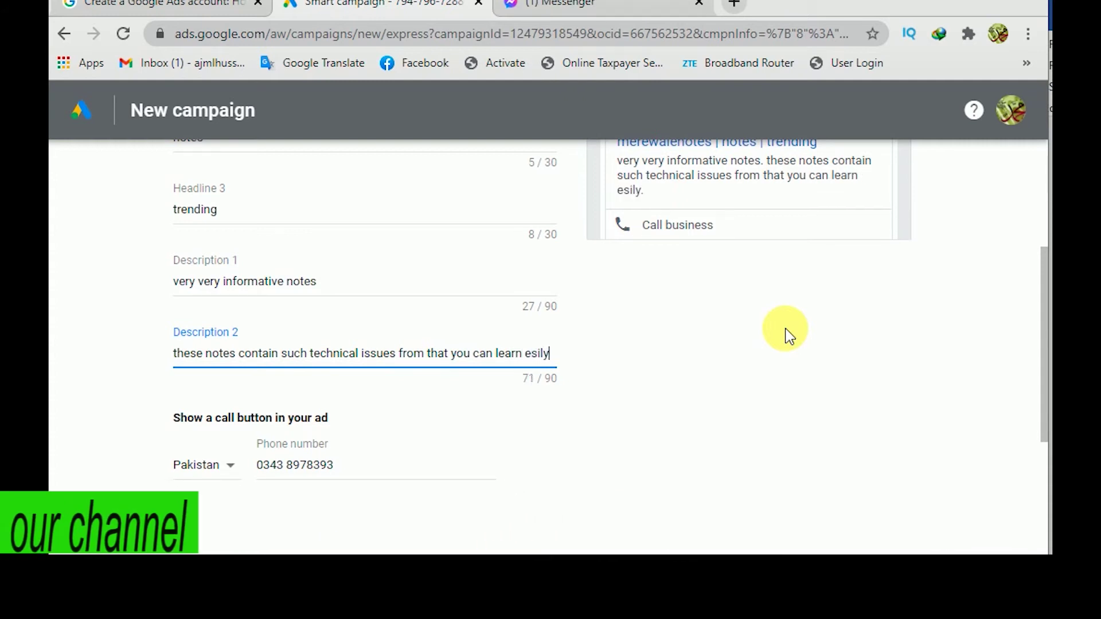
key(BackSpace)
key(BackSpace)
key(BackSpace)
key(BackSpace)
text(asily)
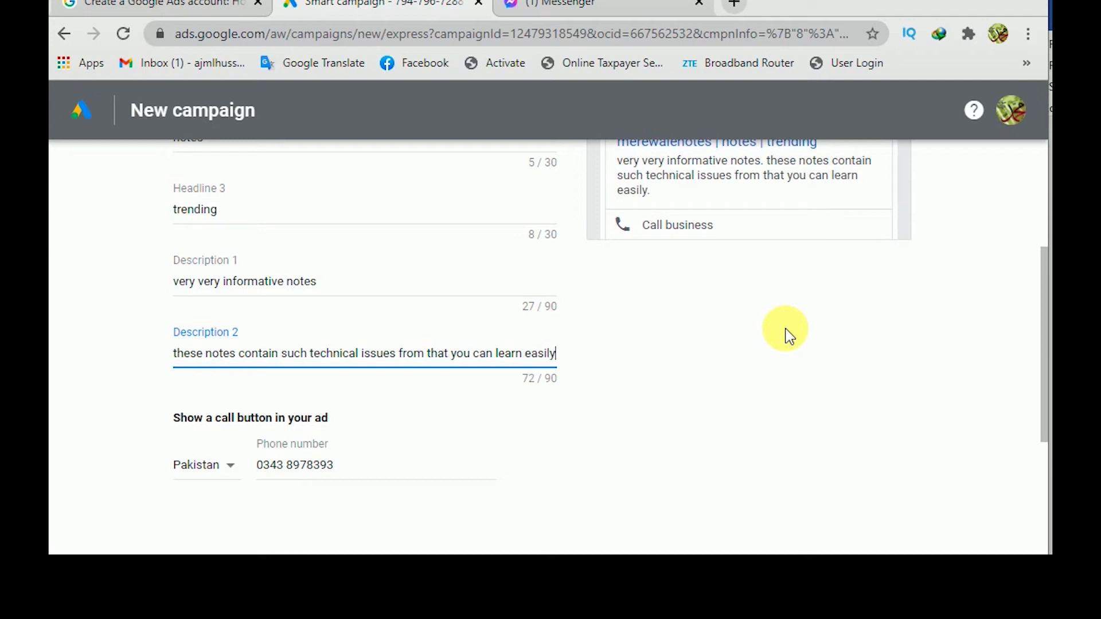
Append "technical tips and tricks" to Description 2 and try to proceed to the next campaign page.
text( technic)
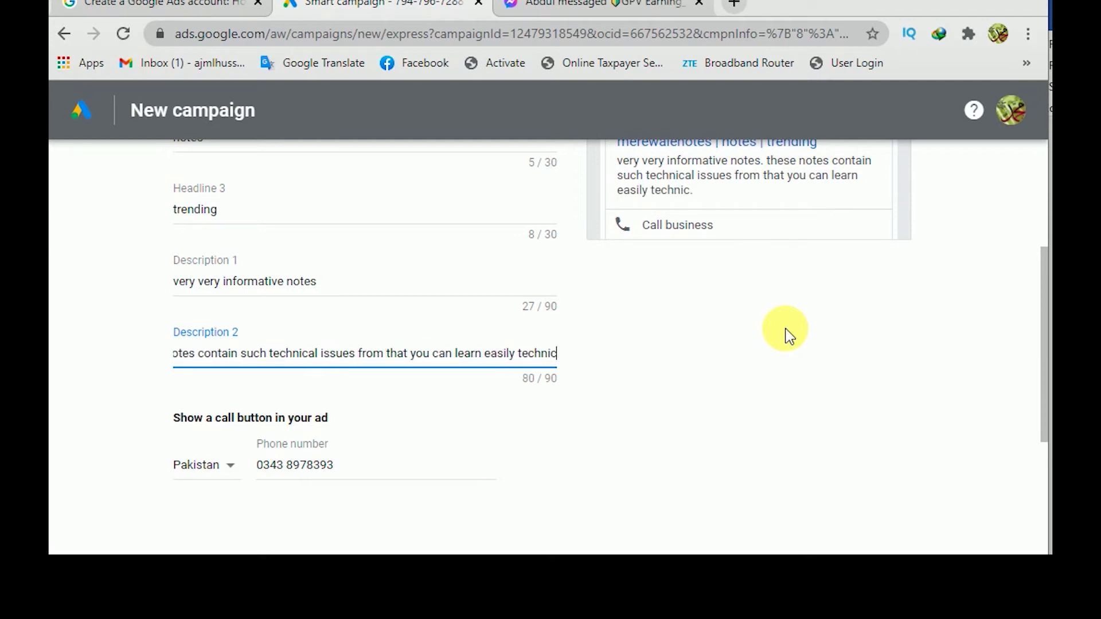
text(al tips and trip)
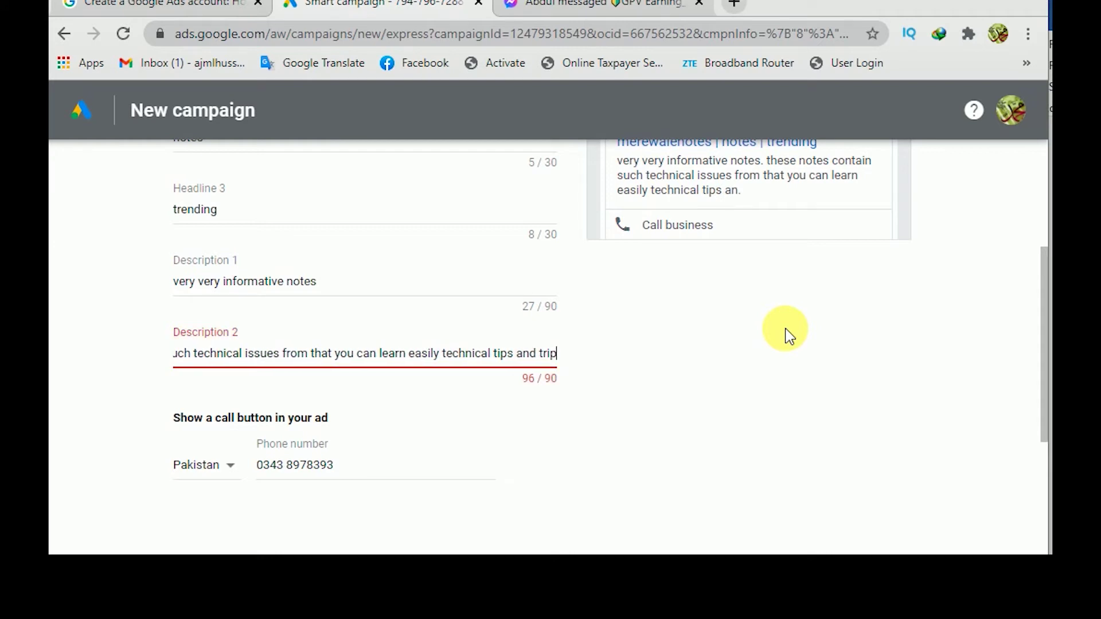
key(BackSpace)
text(cks)
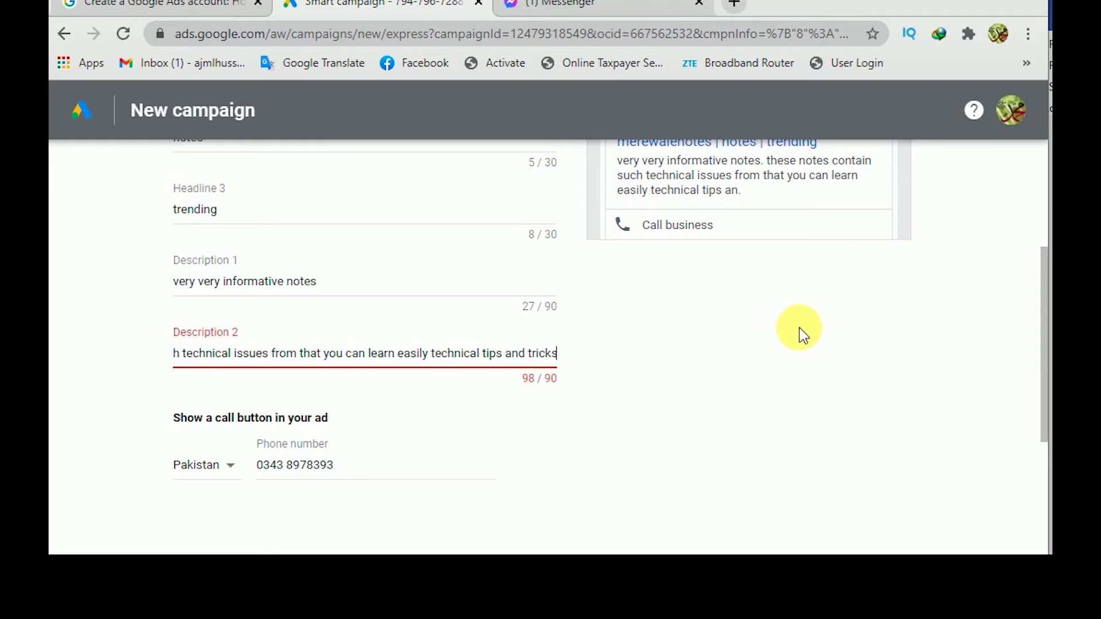
scroll(794, 350, down, 4)
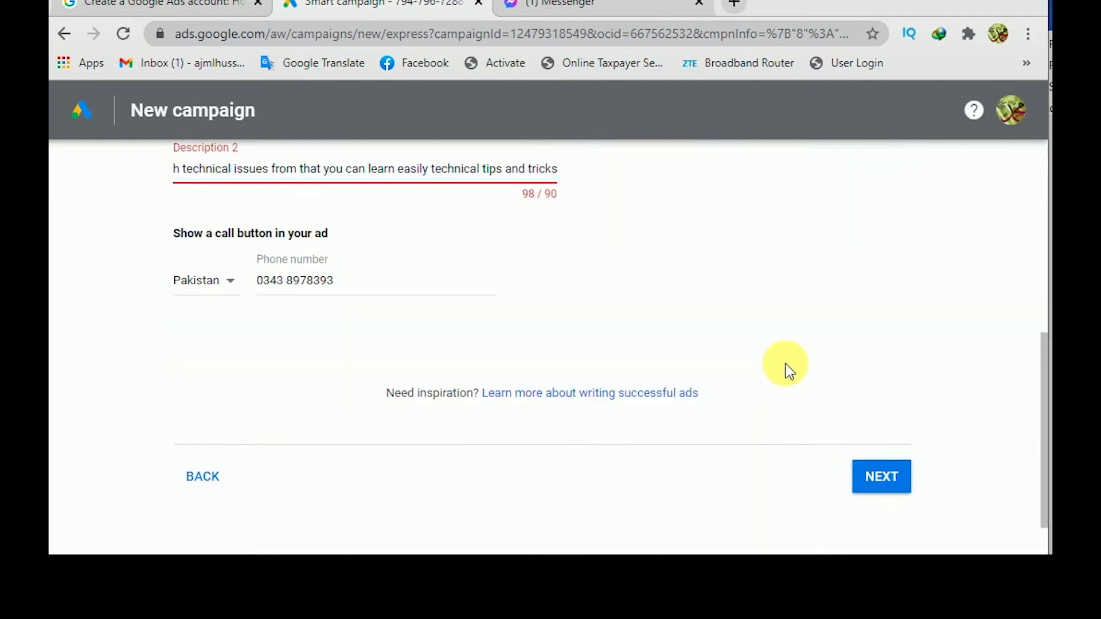
click(904, 425)
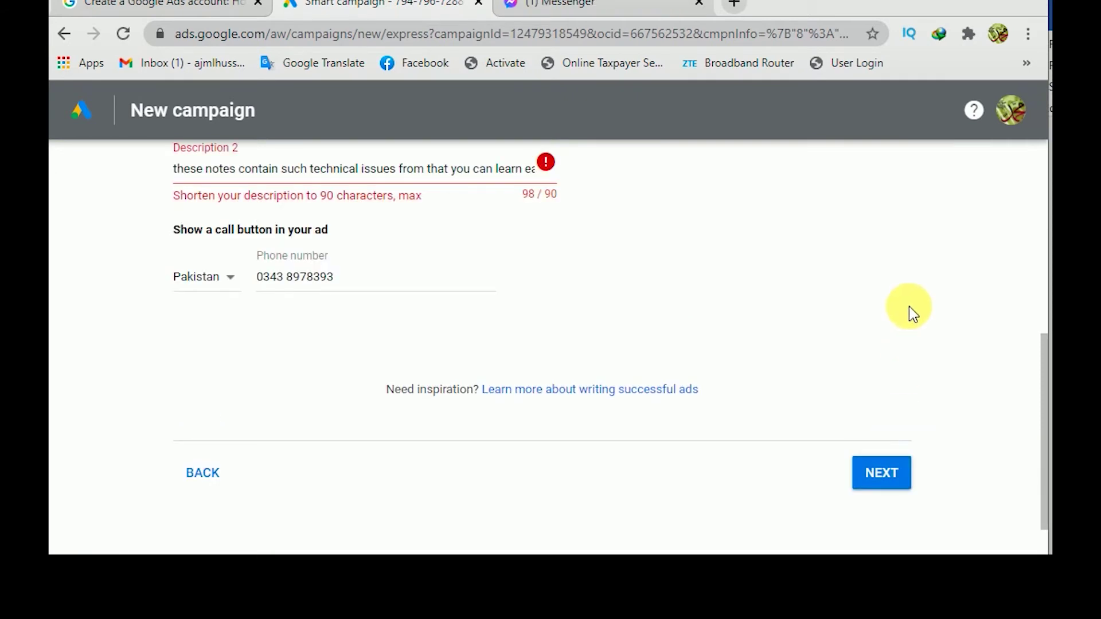
Shorten Description 2 to at most 90 characters and proceed to the ad location page.
scroll(909, 306, up, 2)
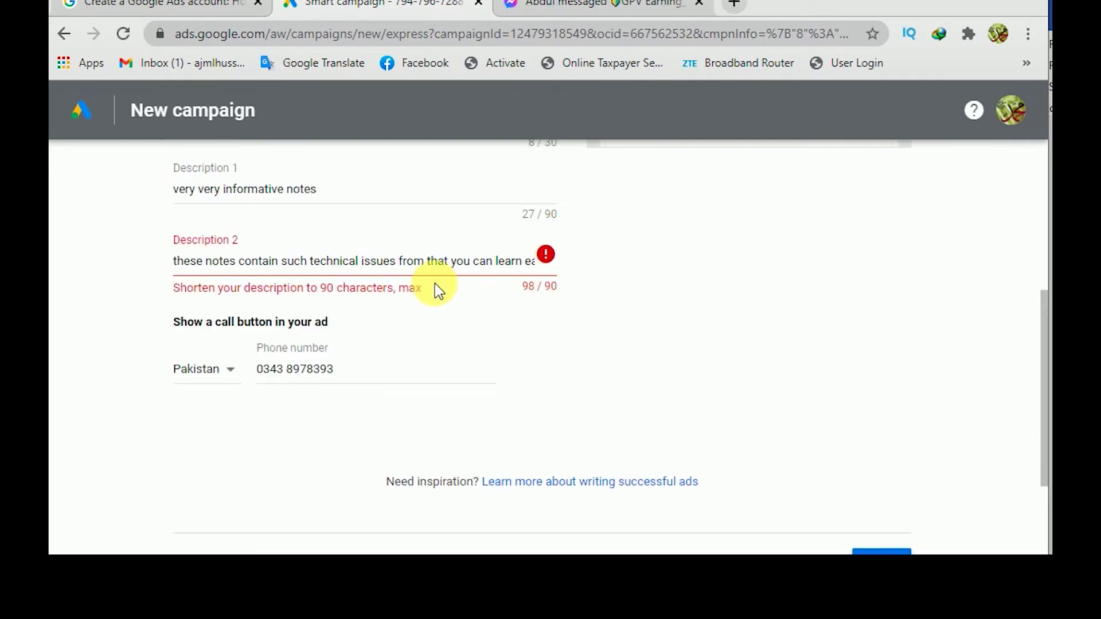
click(411, 263)
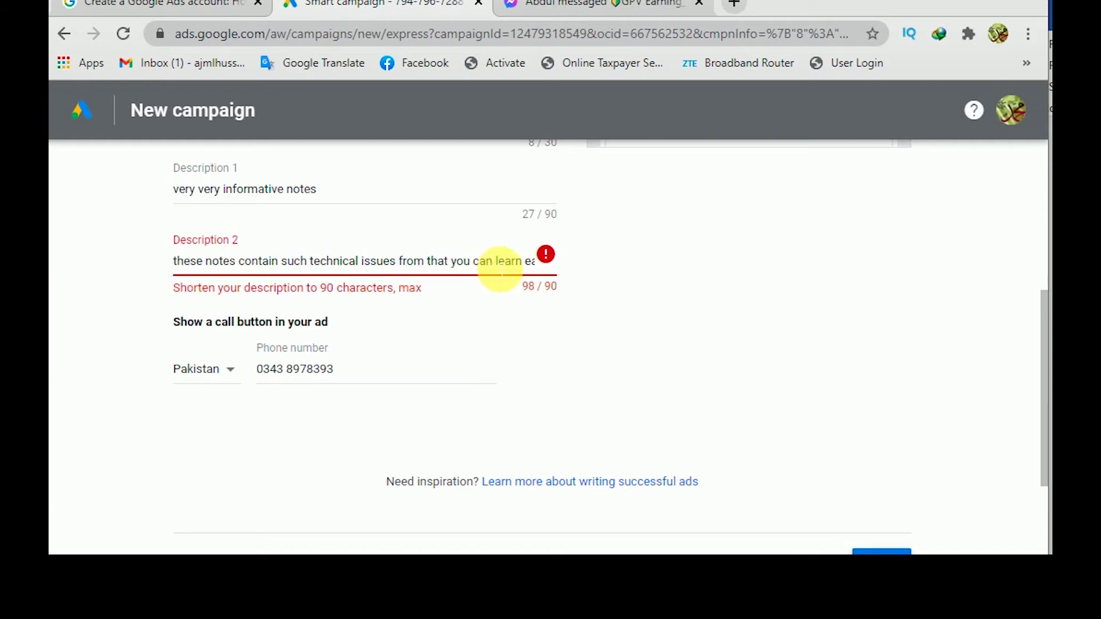
key(End)
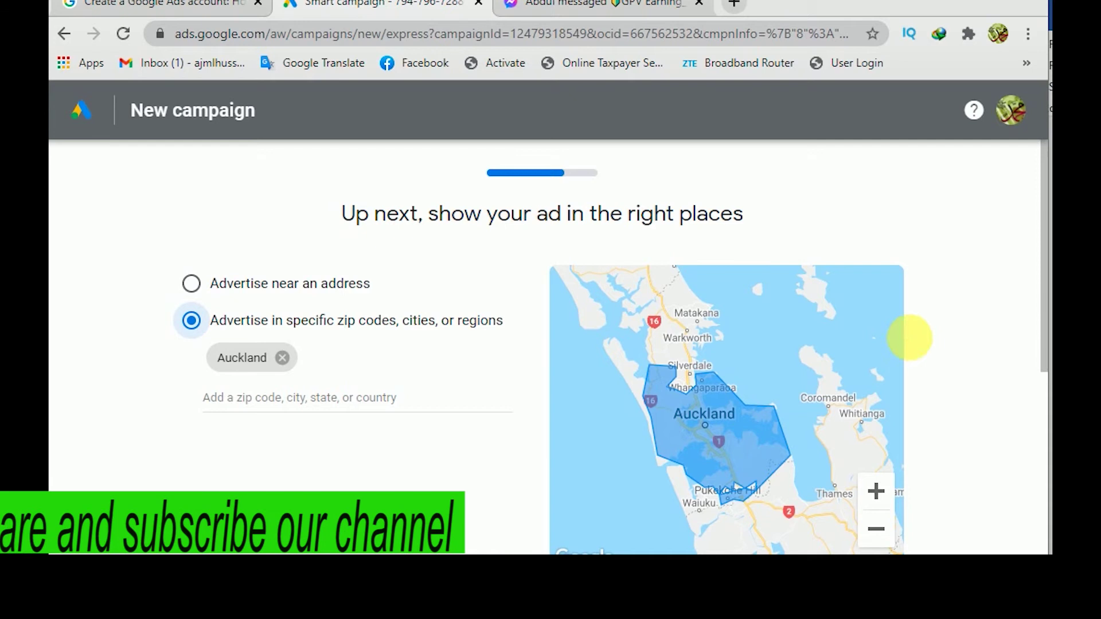
Remove Auckland from the targeted regions and try to proceed with specific regions selected but no location entered.
click(283, 358)
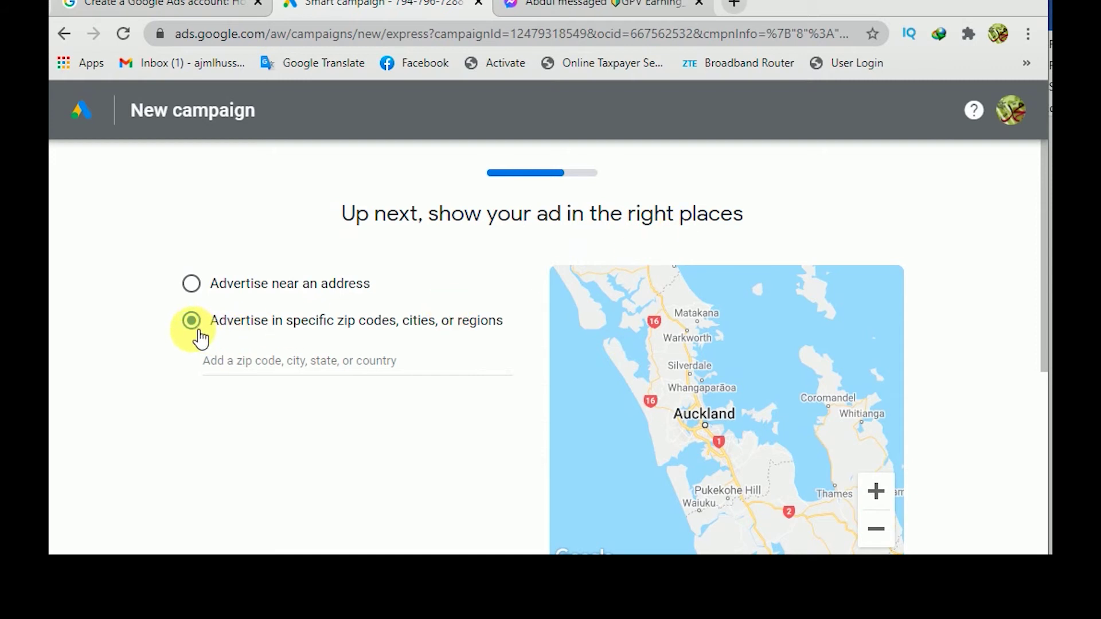
click(198, 292)
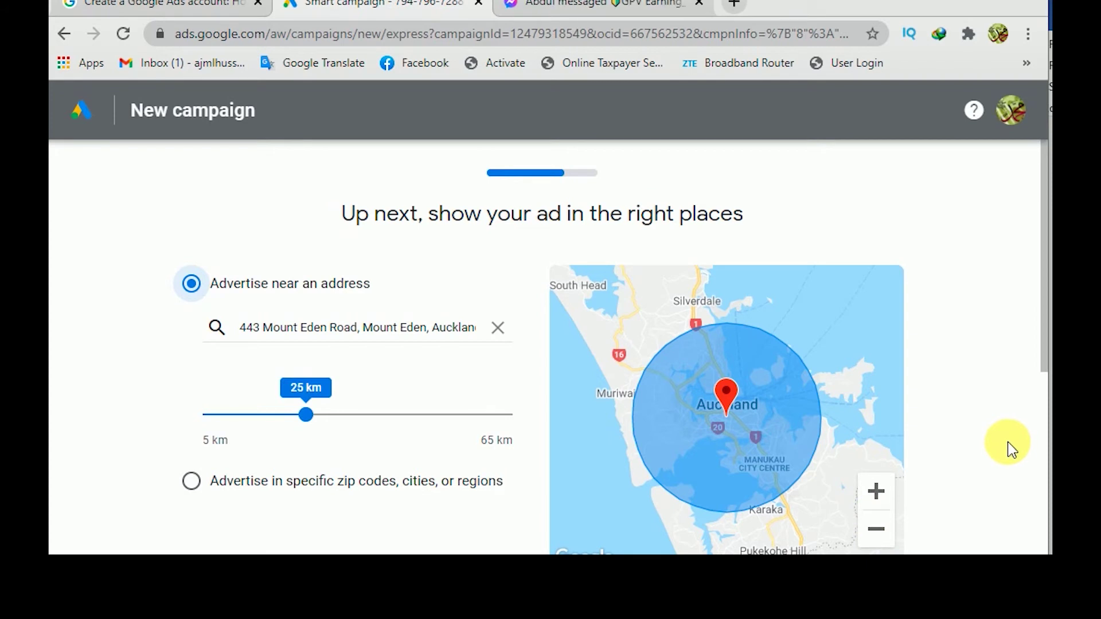
click(192, 483)
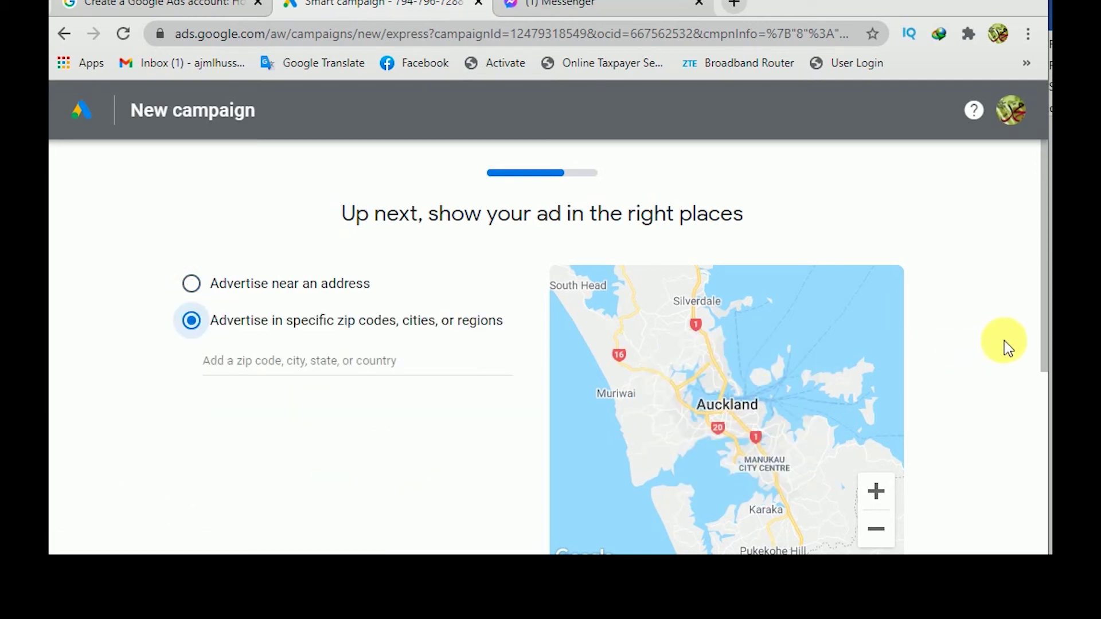
drag(1044, 338, 1020, 504)
click(891, 436)
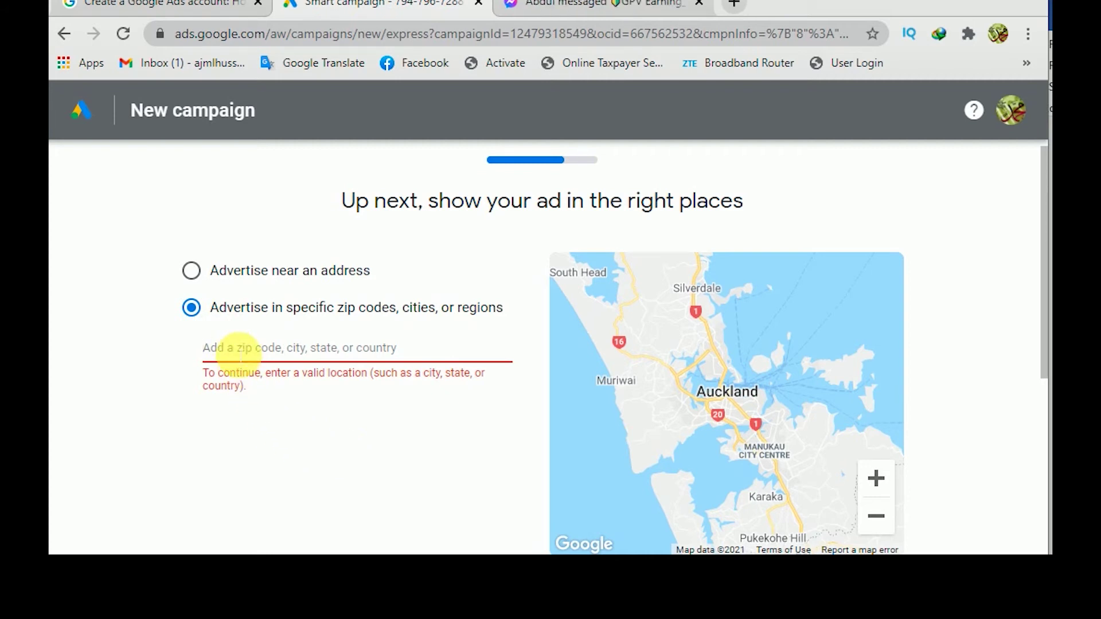
Try to add "auckland" as the targeted location for the specific-regions option.
text(au)
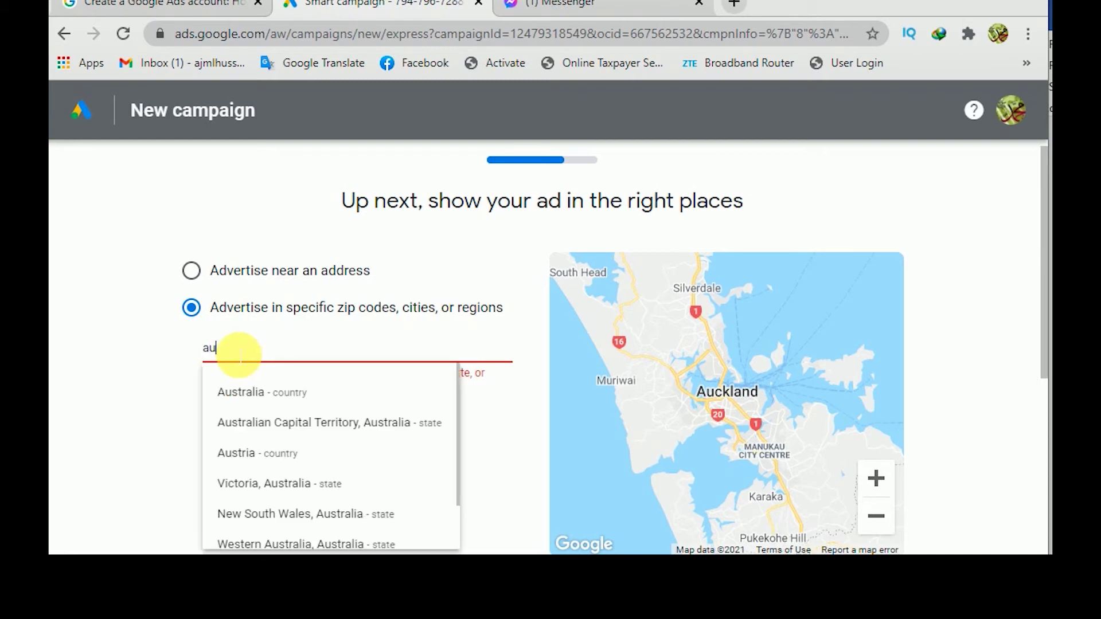
text(ckland)
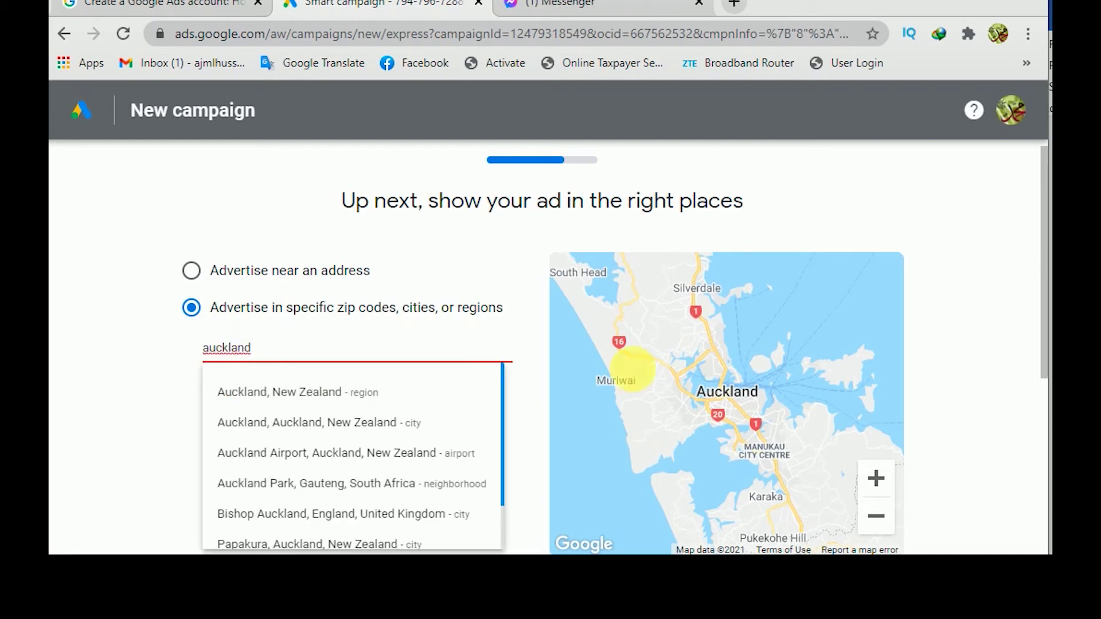
click(953, 375)
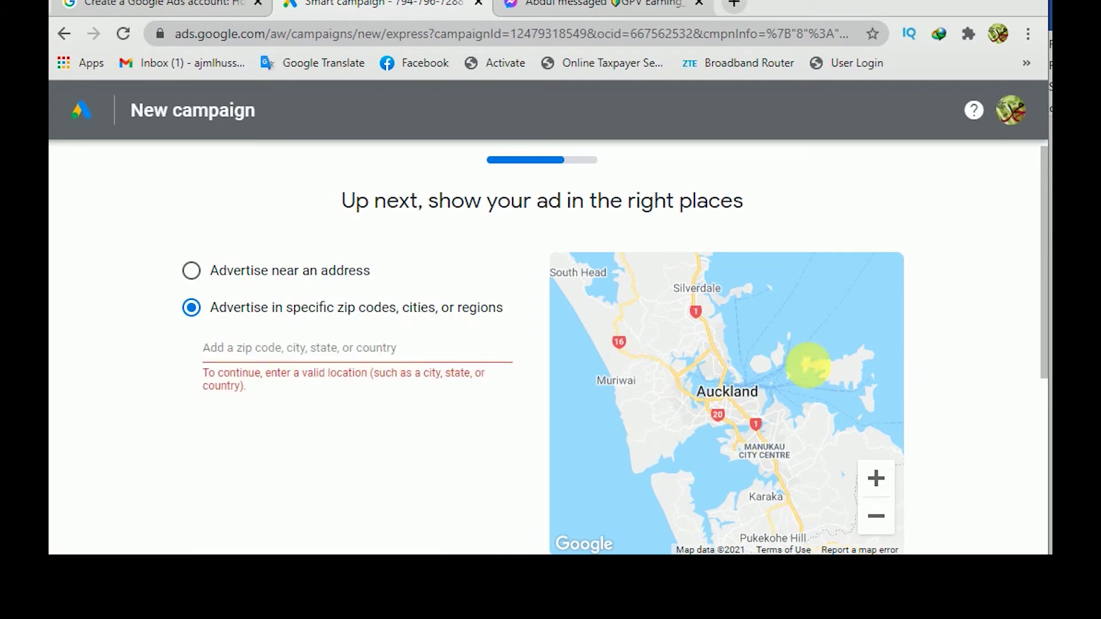
click(305, 353)
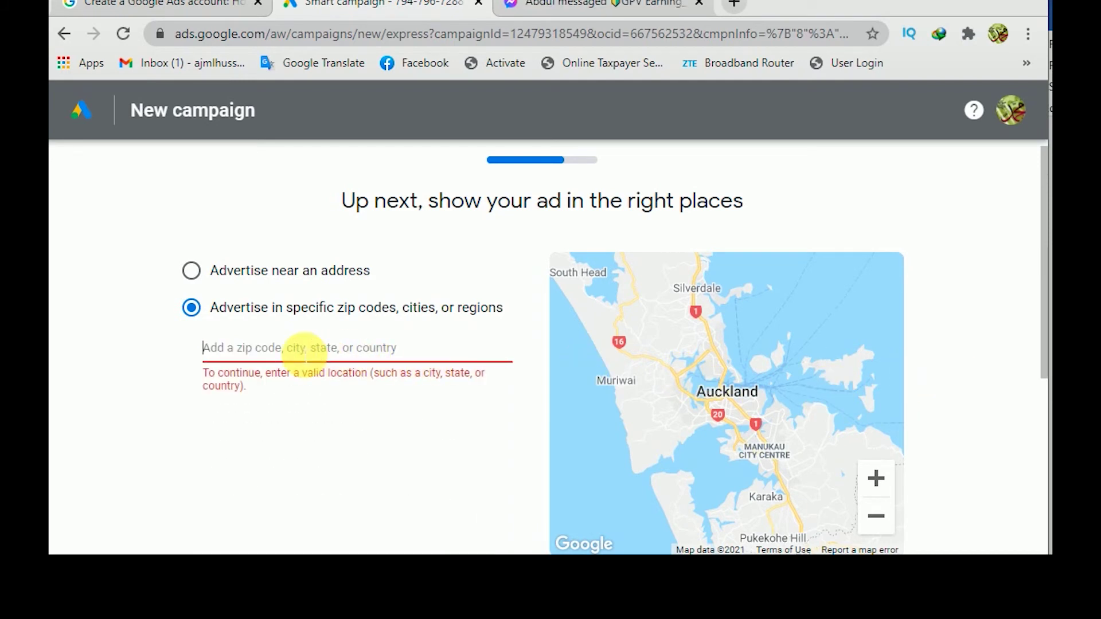
click(739, 405)
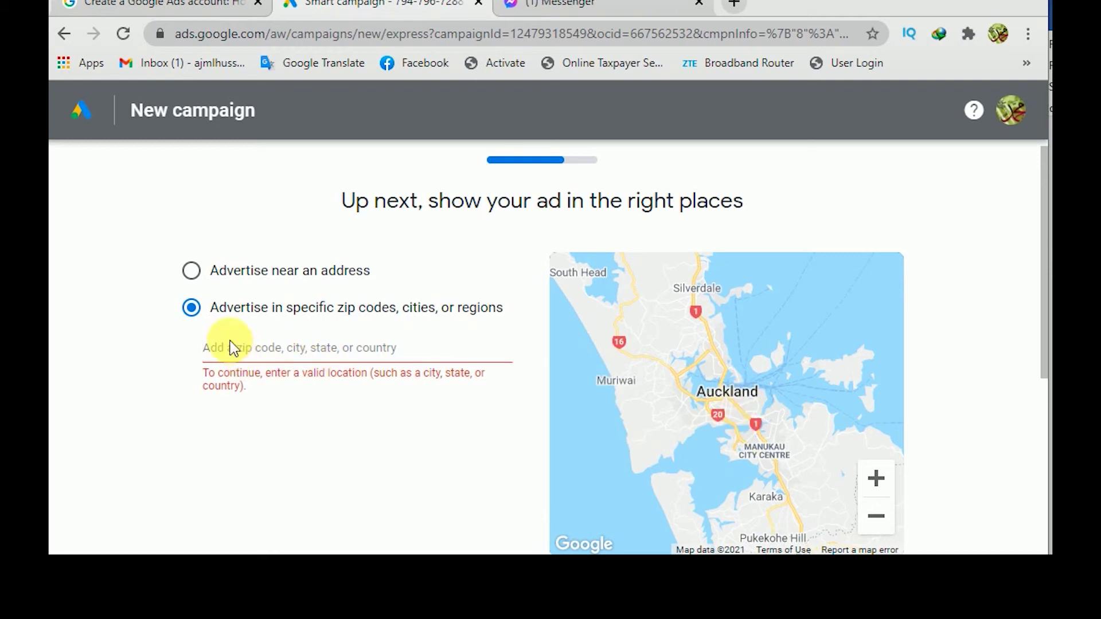
Advertise near the prefilled address, keeping the 25 km radius, and proceed to the budget setup.
click(193, 270)
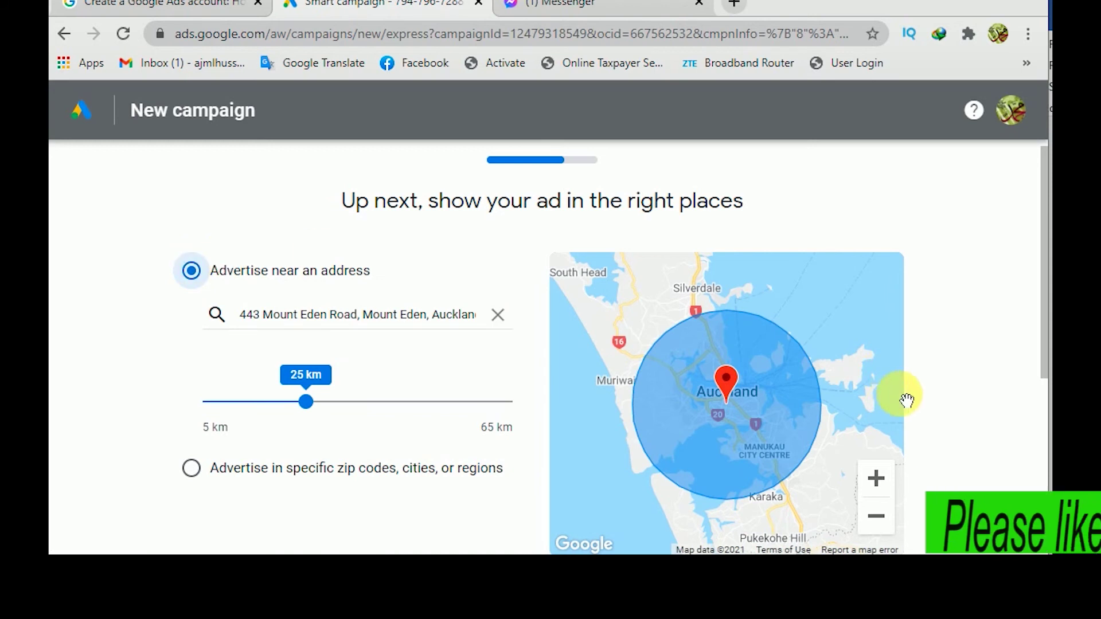
scroll(979, 392, down, 3)
scroll(980, 390, down, 2)
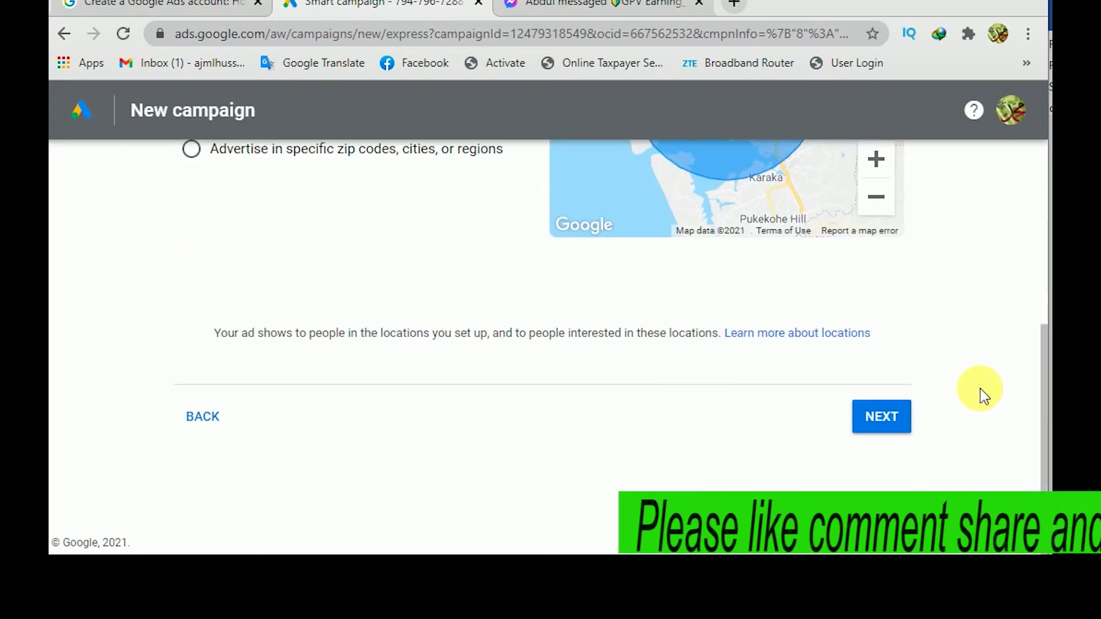
click(877, 415)
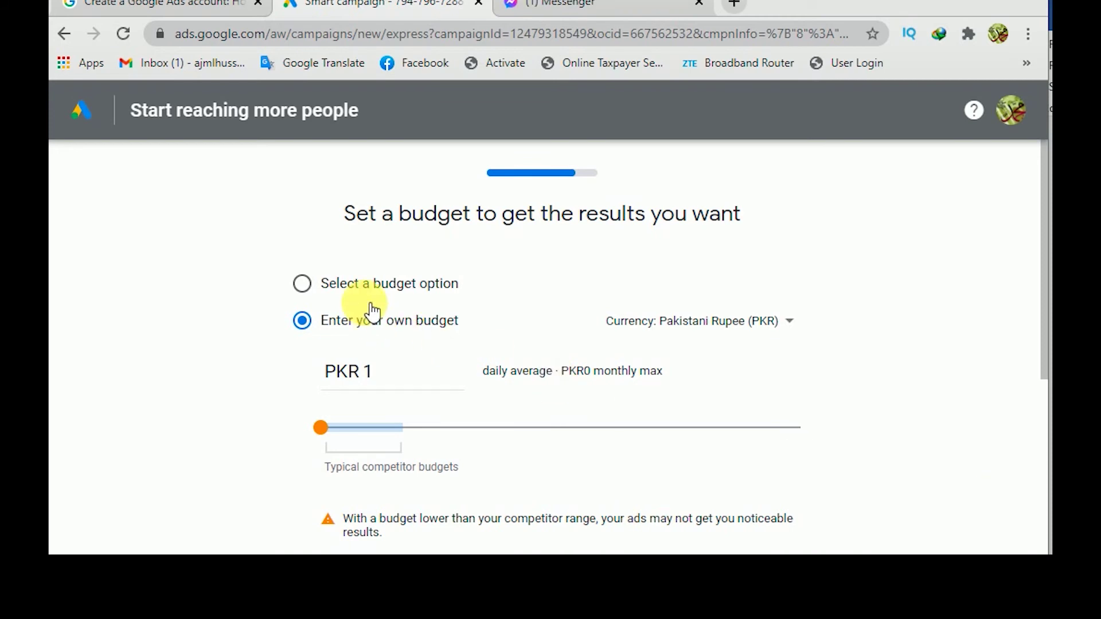
Set your own daily average budget to PKR 264 and proceed to the campaign review.
scroll(936, 369, down, 5)
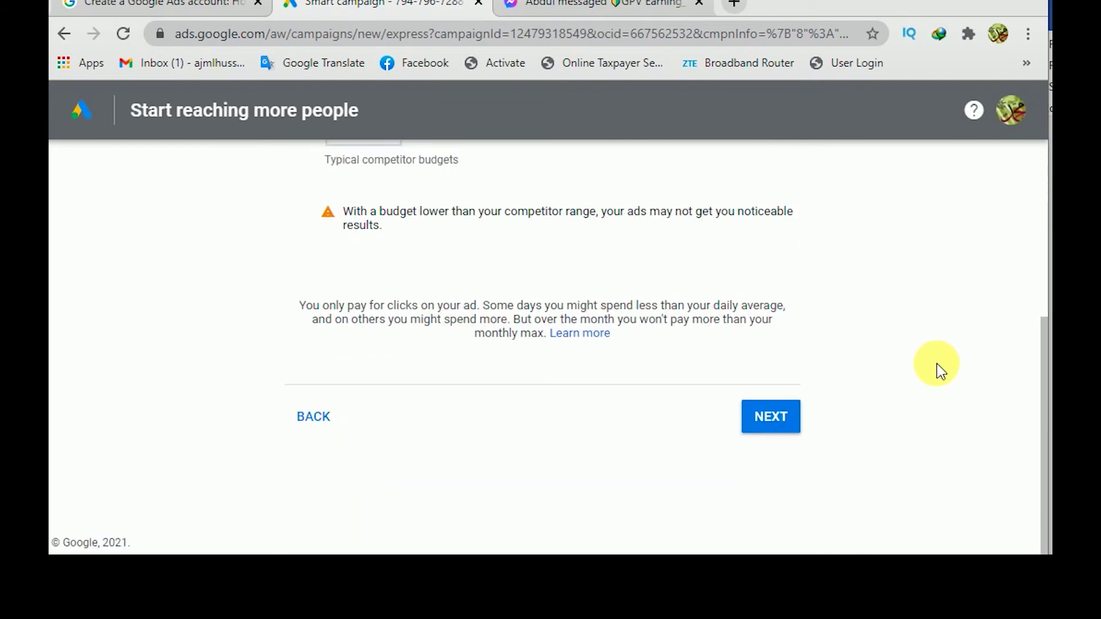
scroll(936, 369, up, 5)
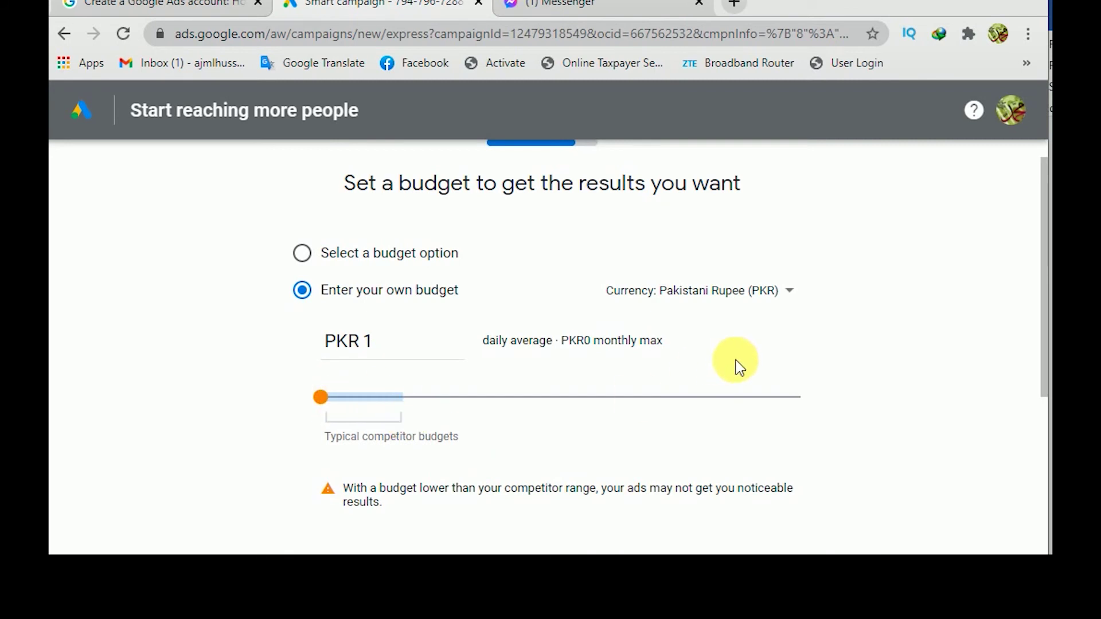
scroll(740, 367, down, 5)
scroll(752, 363, up, 5)
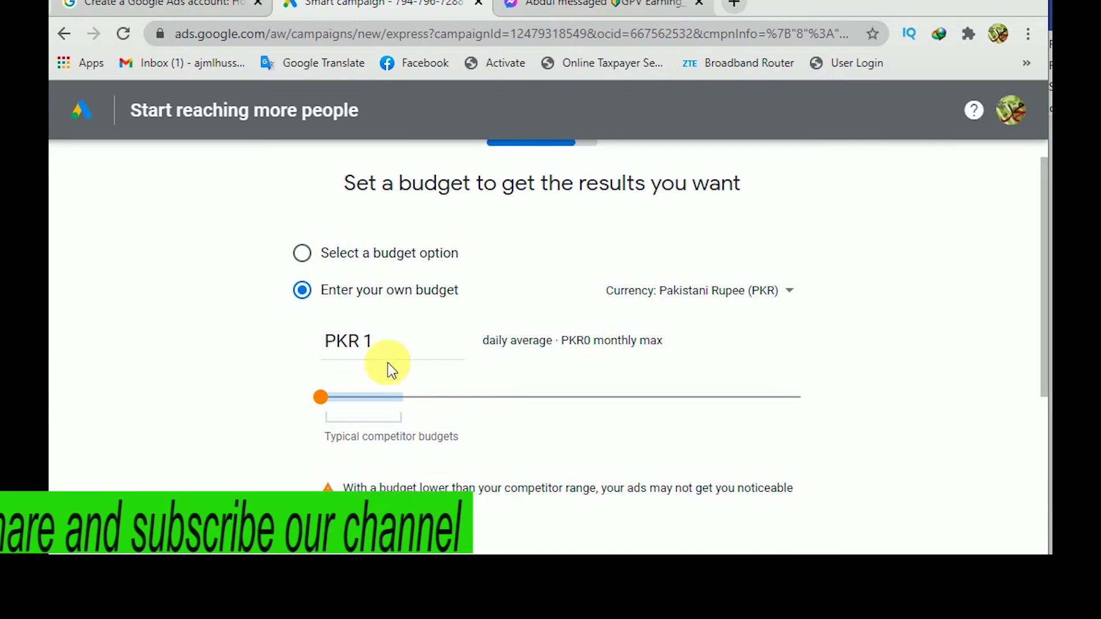
click(362, 418)
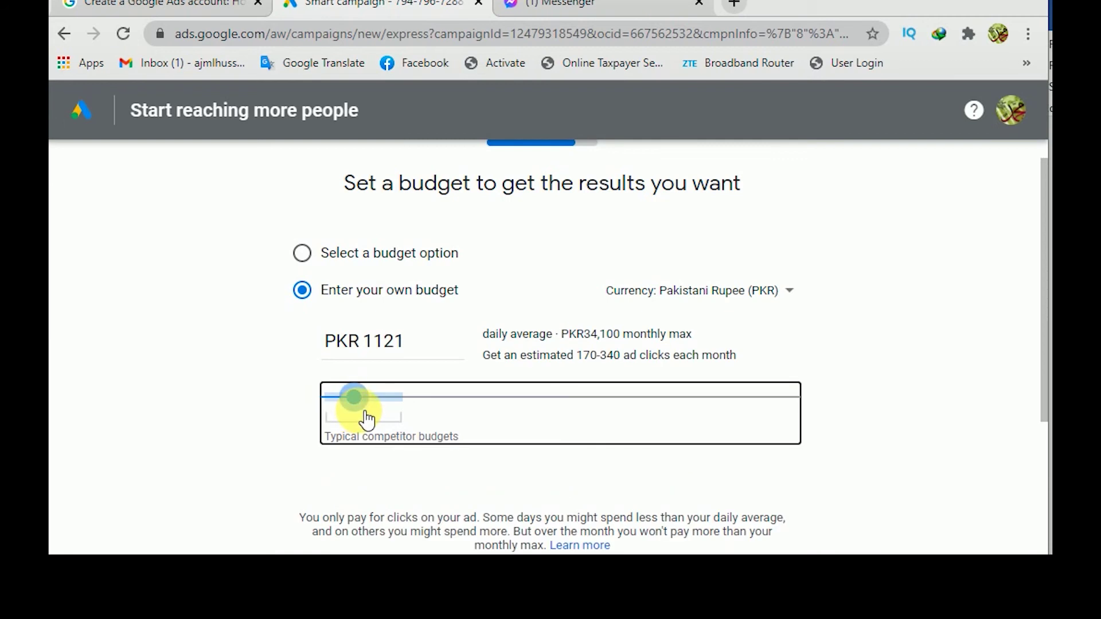
drag(356, 413, 302, 405)
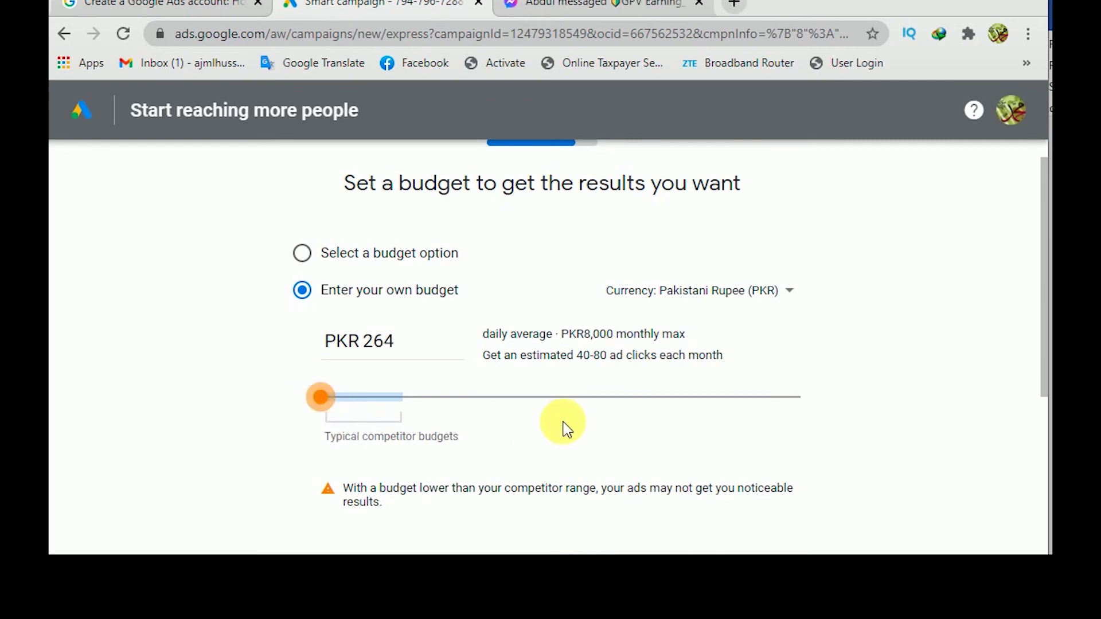
click(402, 344)
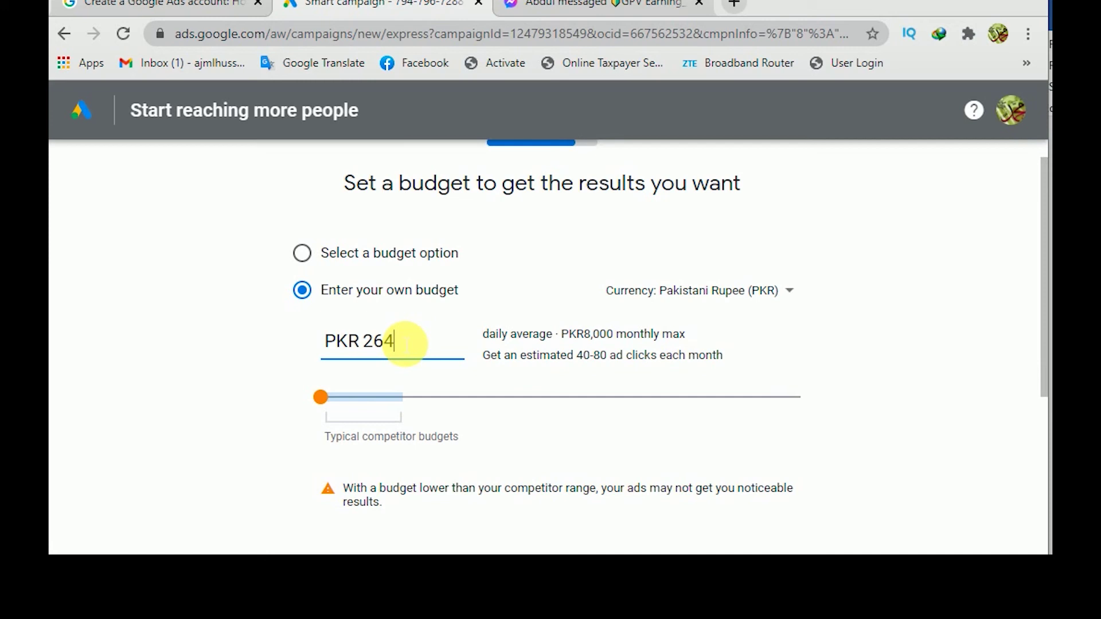
key(BackSpace)
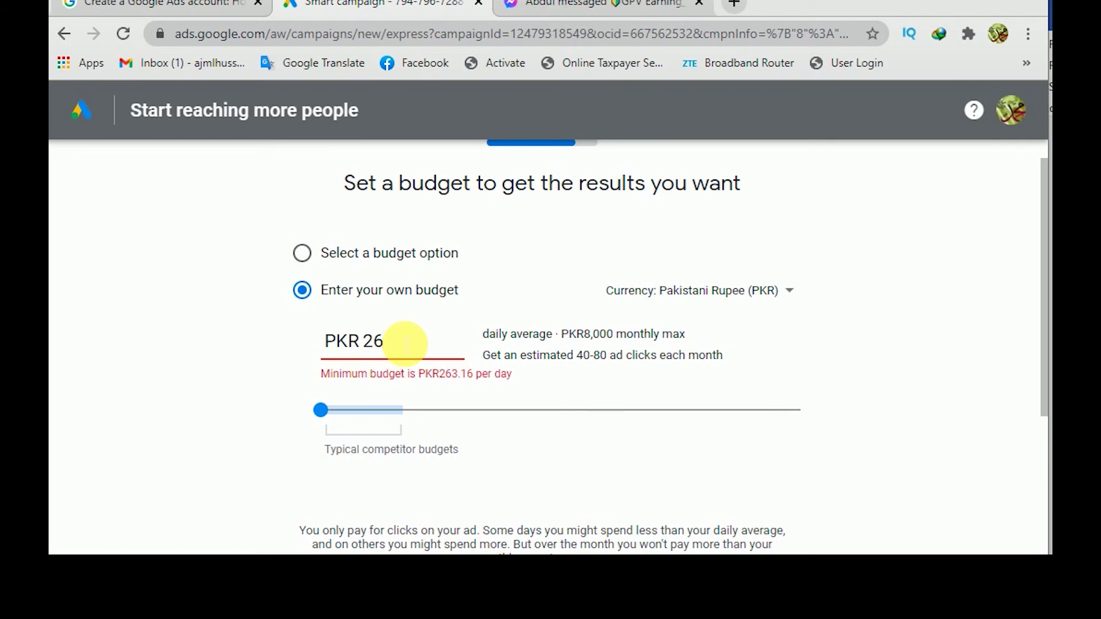
text(4)
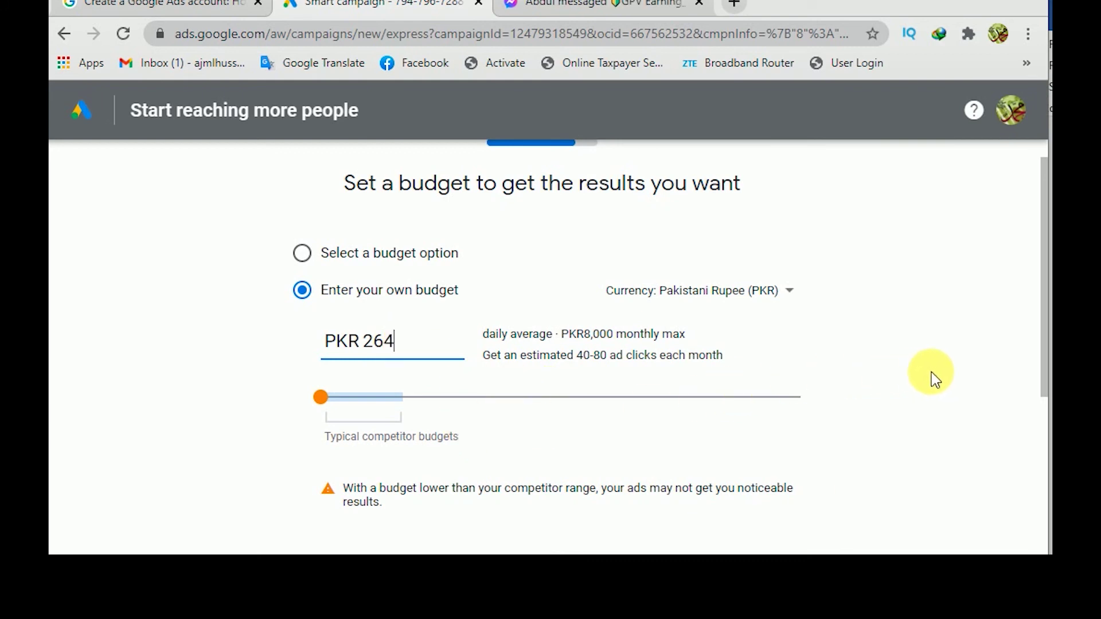
scroll(947, 370, down, 5)
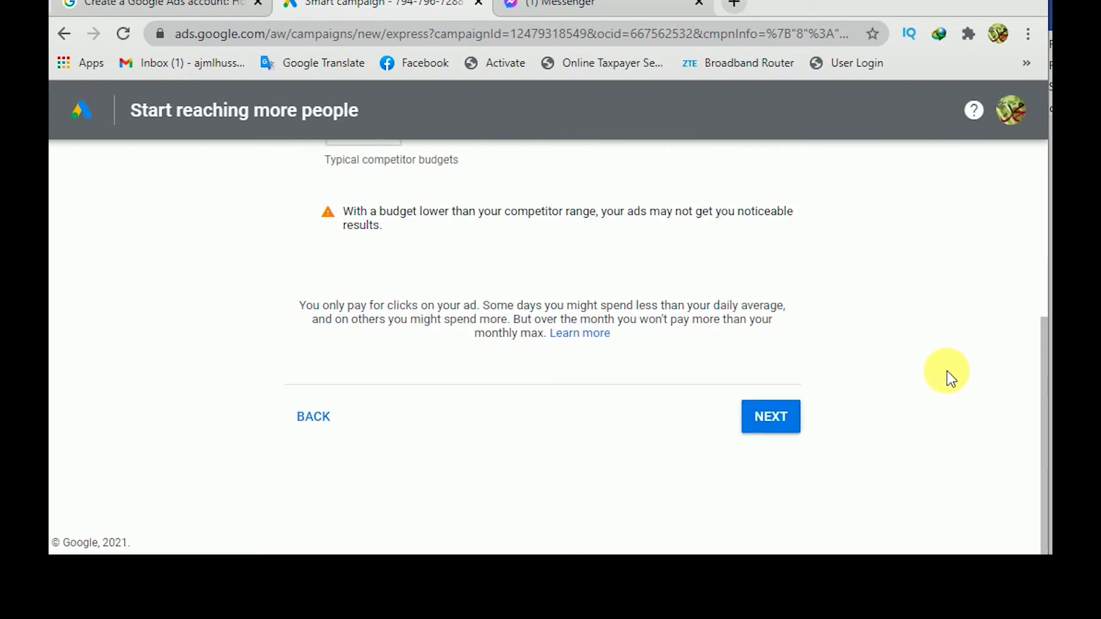
click(778, 421)
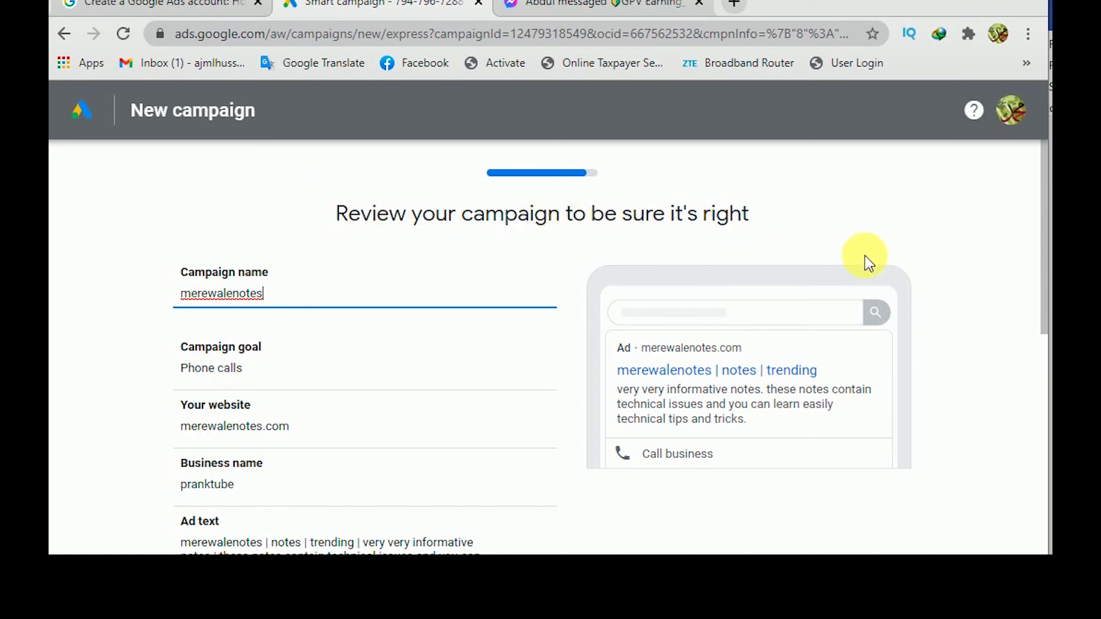
Review the campaign summary and look through the preset budget options in the budget editor, closing it without saving.
scroll(897, 287, down, 8)
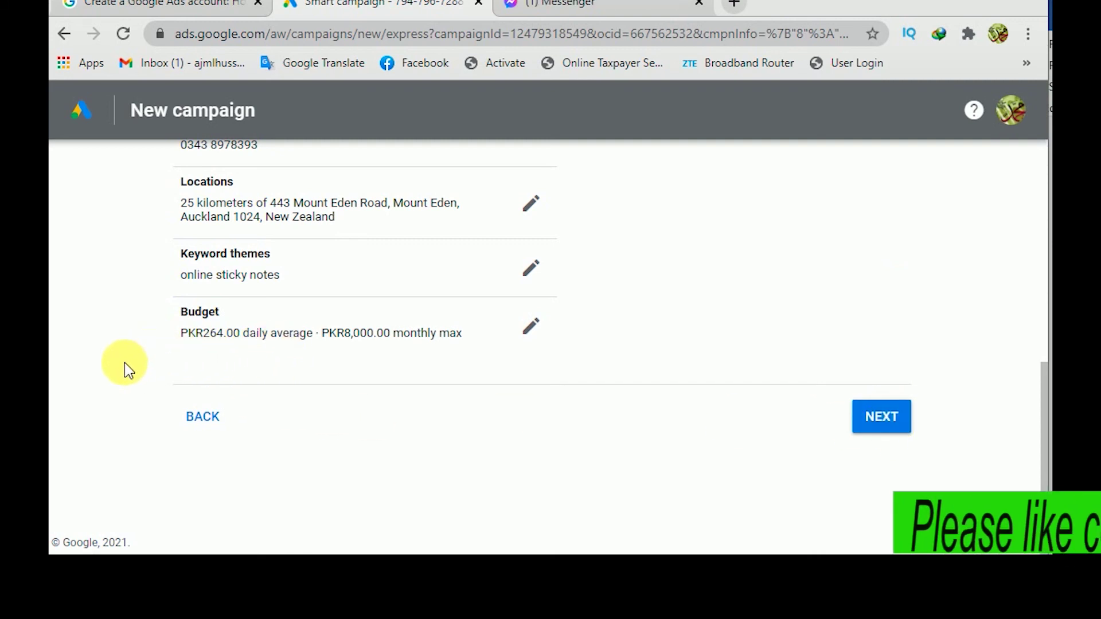
scroll(125, 363, up, 2)
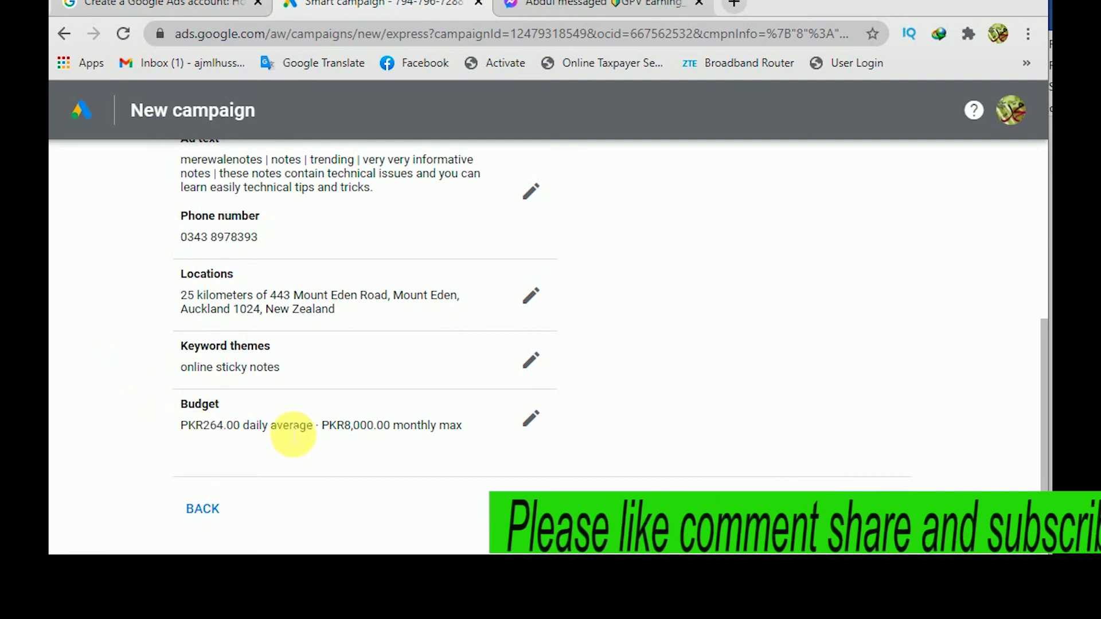
click(530, 421)
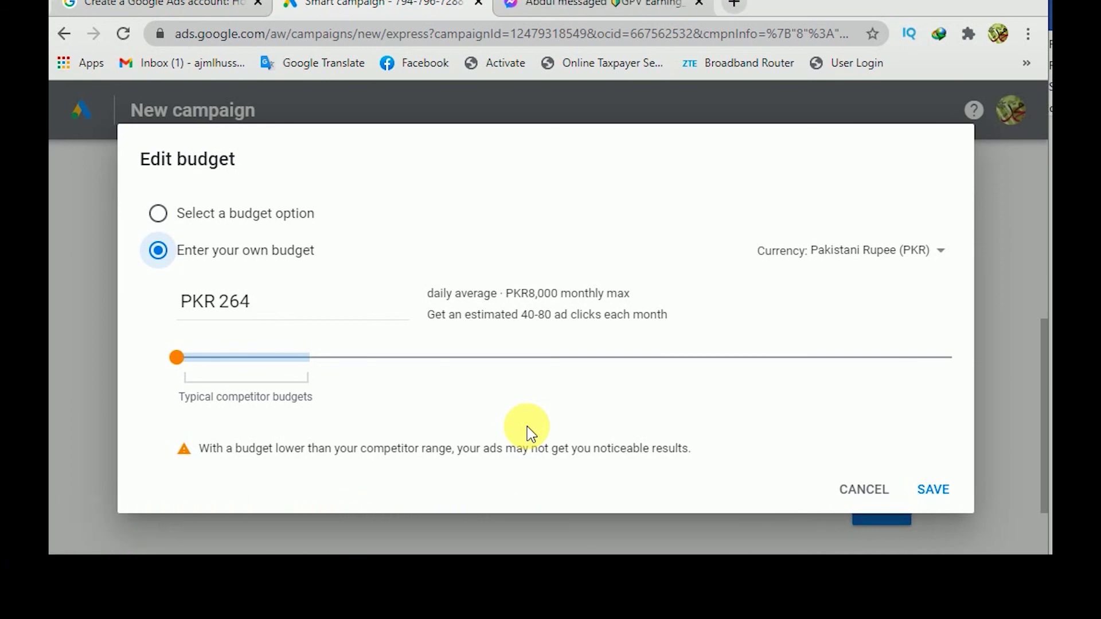
click(159, 216)
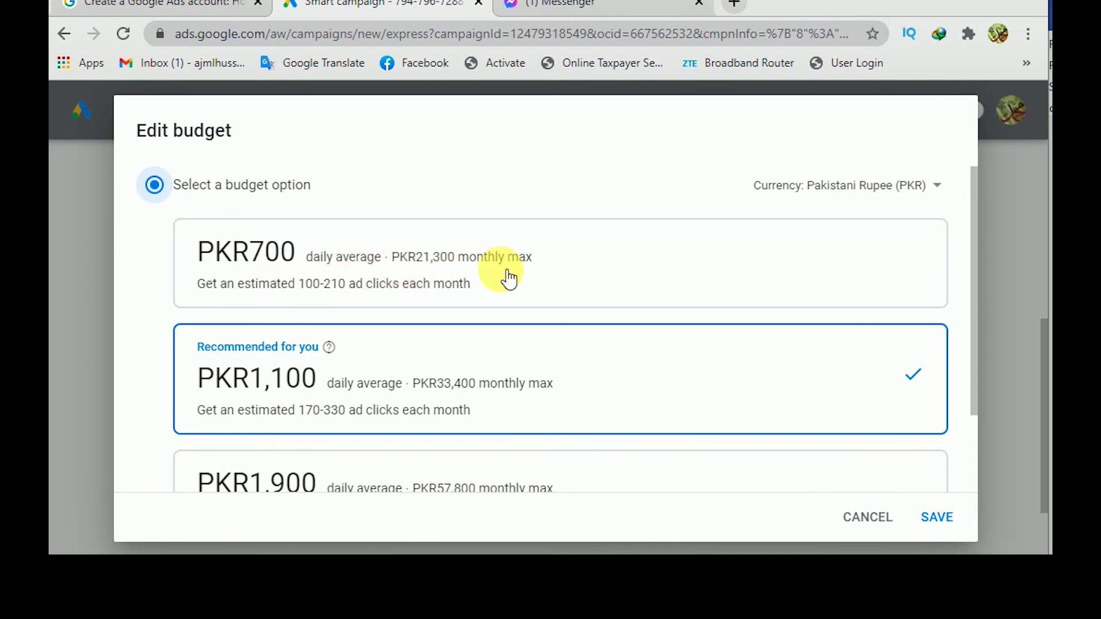
scroll(597, 312, down, 2)
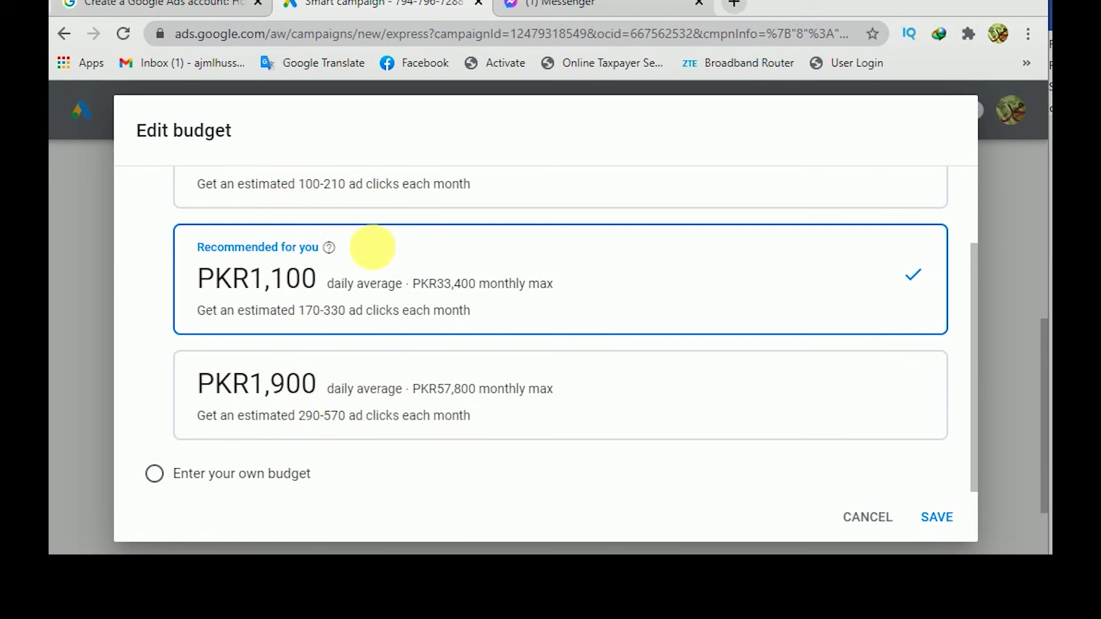
scroll(480, 344, up, 2)
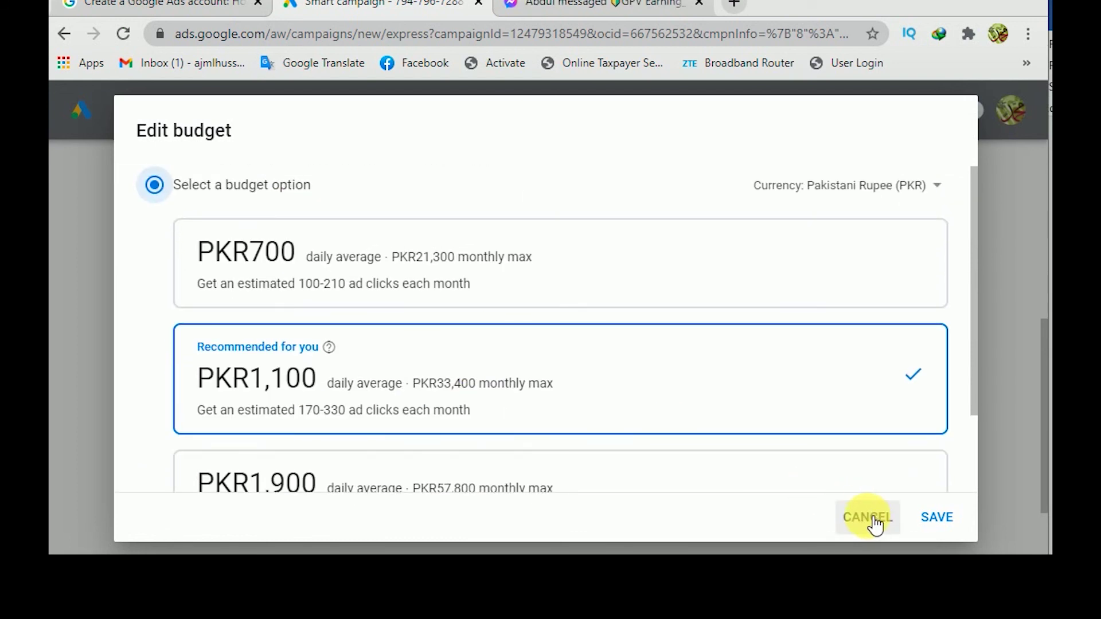
click(873, 519)
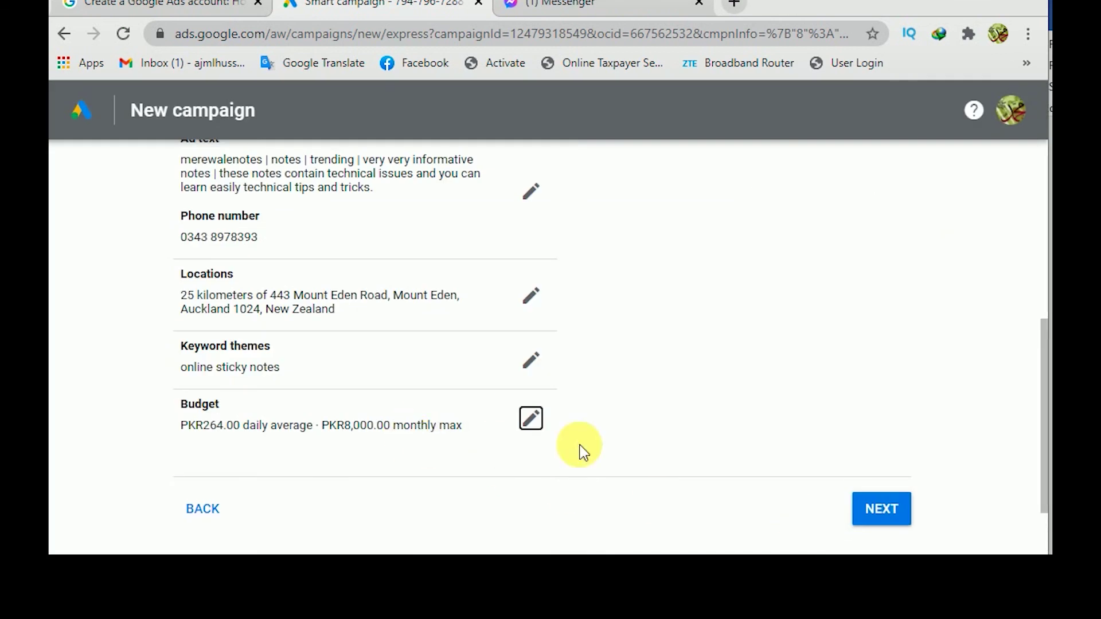
Accept the reviewed campaign settings and proceed to the payment info page.
click(892, 511)
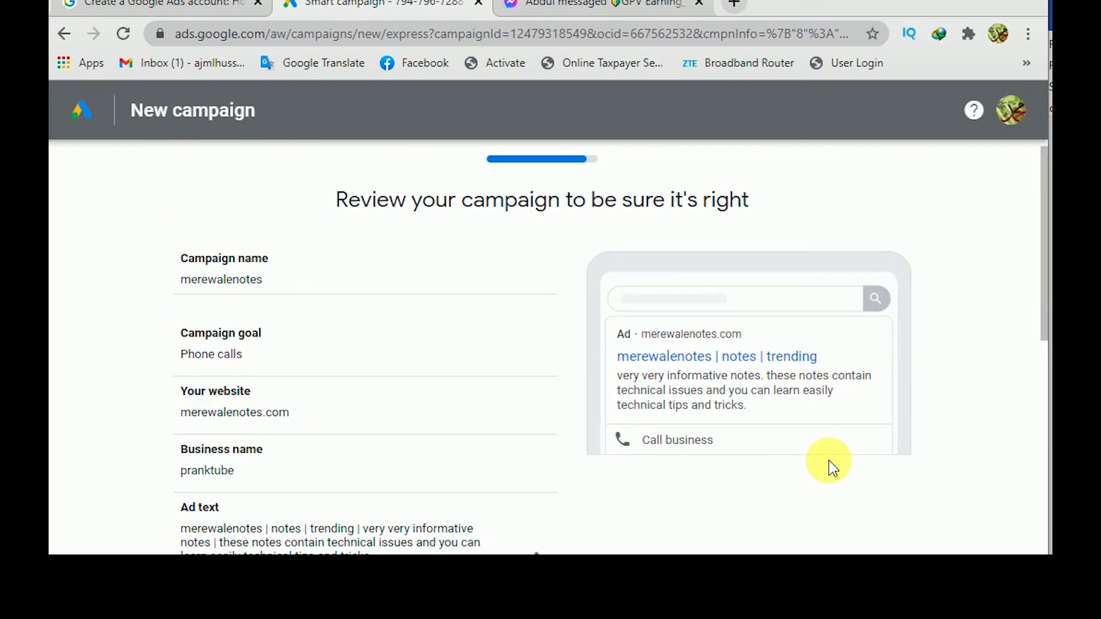
scroll(828, 459, down, 8)
click(887, 425)
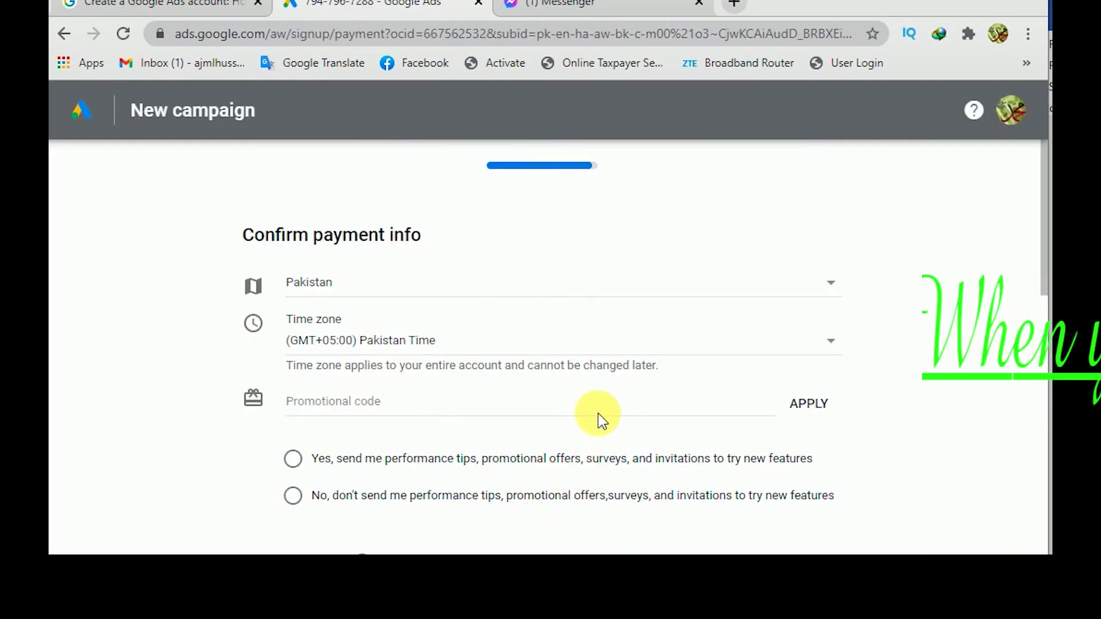
Examine the payment info form, including country, time zone, promotional code, email preferences, payments profile, payment method and submission option.
scroll(900, 323, down, 10)
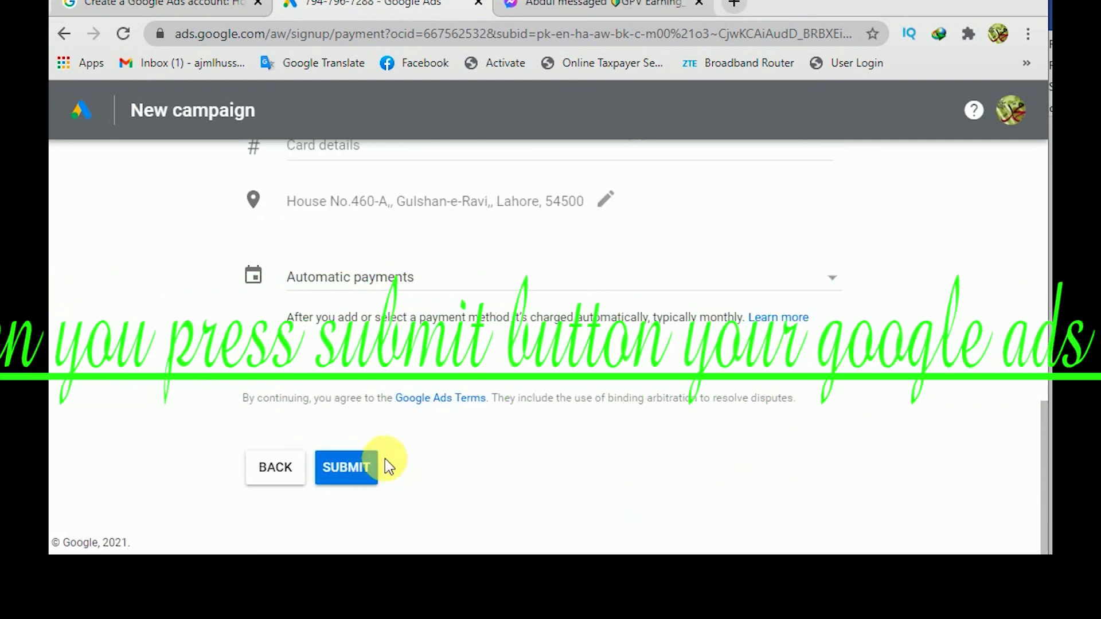
scroll(395, 421, up, 3)
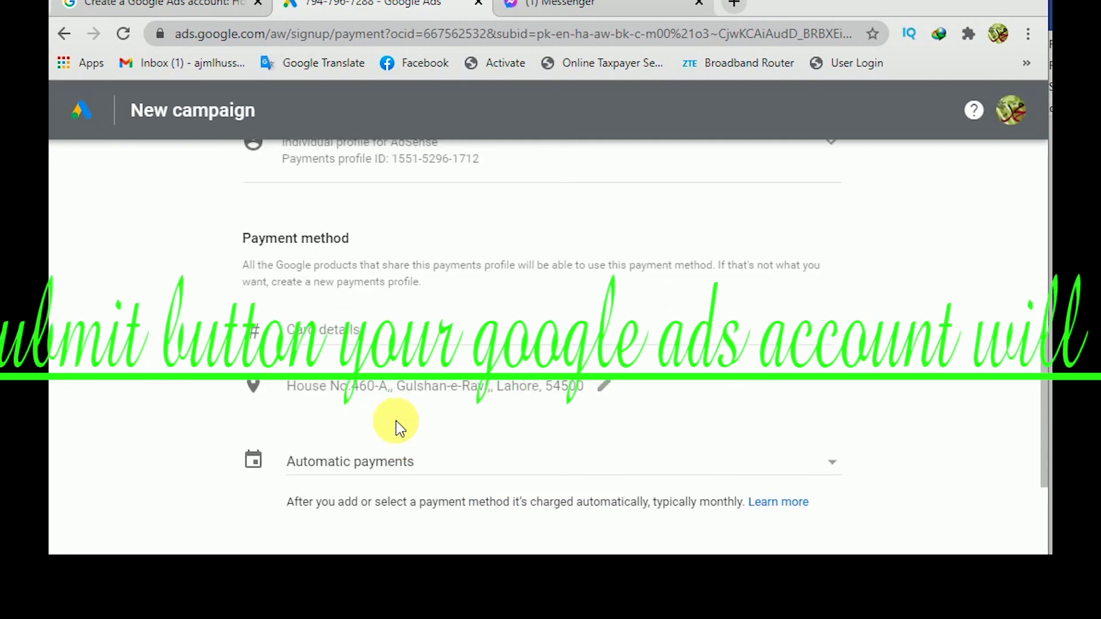
scroll(396, 421, up, 5)
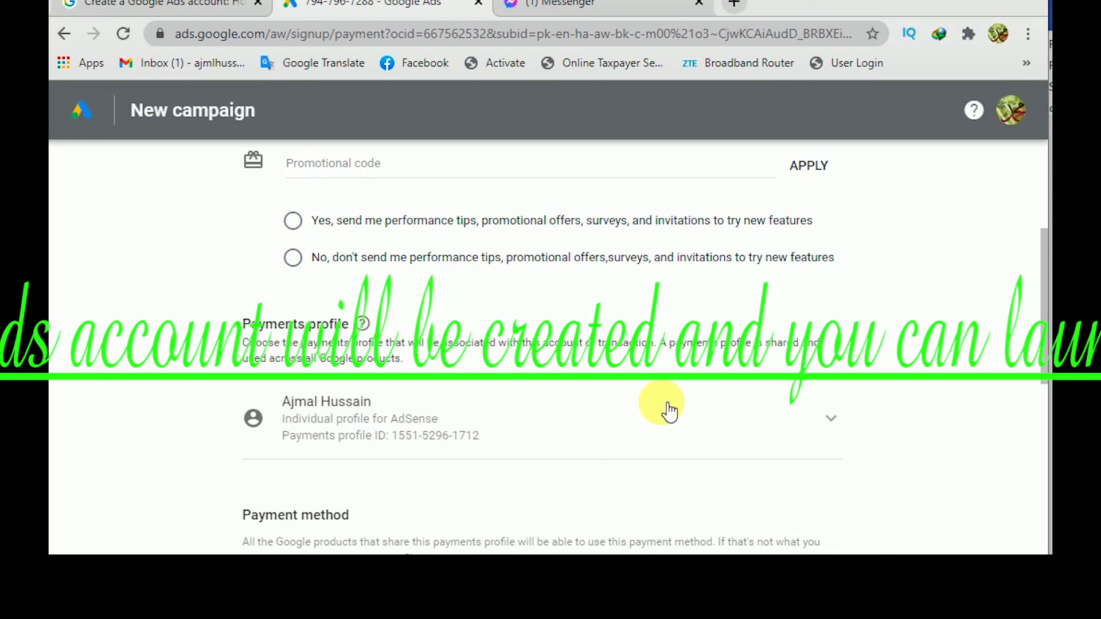
scroll(665, 411, up, 3)
scroll(669, 411, up, 2)
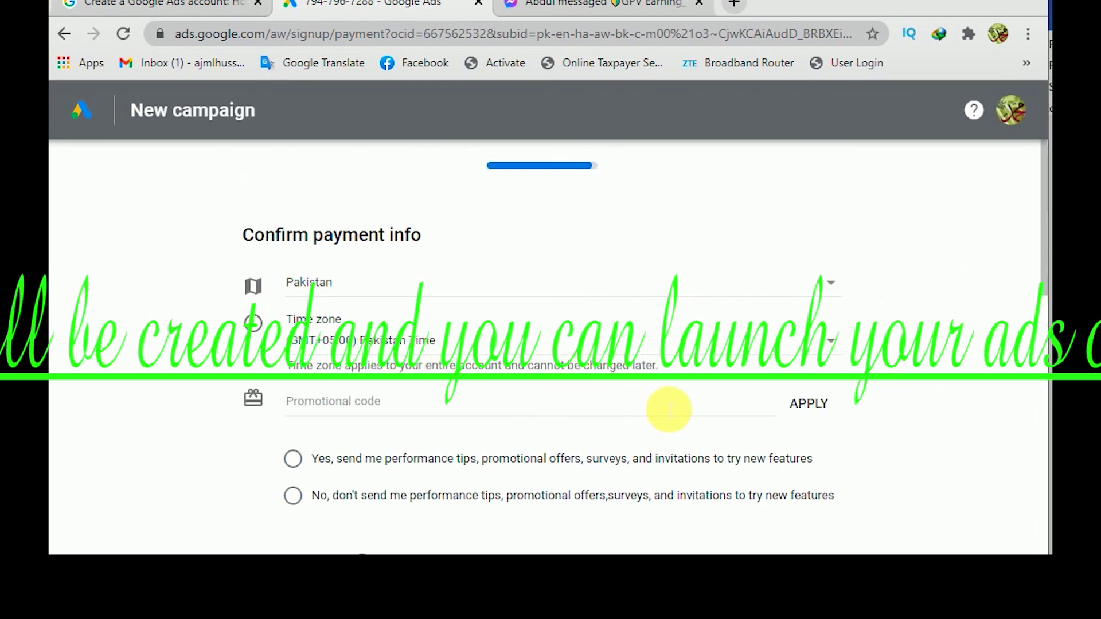
scroll(580, 369, down, 10)
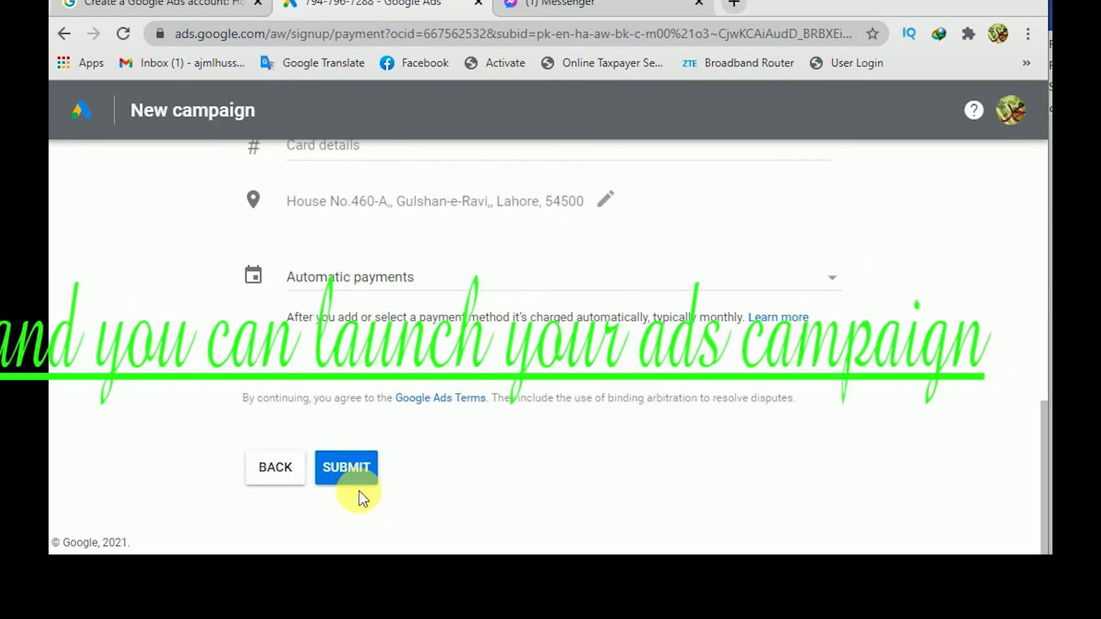